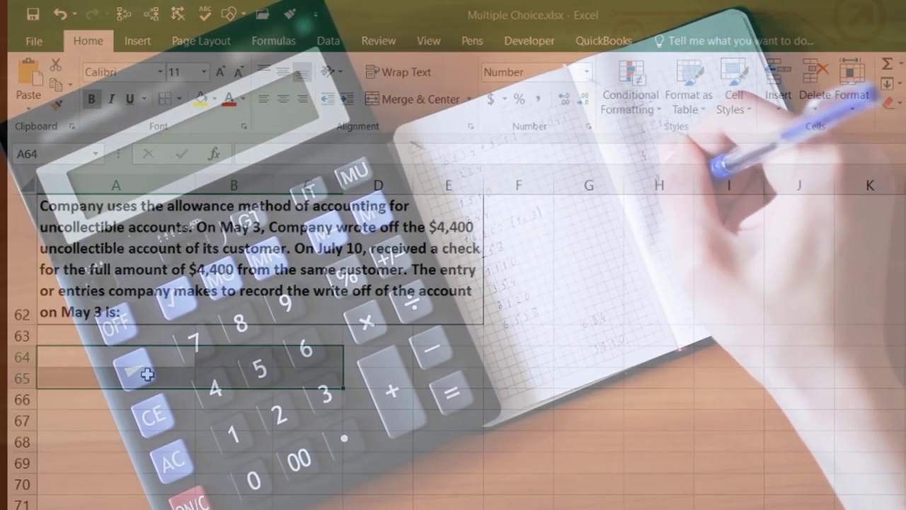
Enter the credit line of the May 3 write-off, with AR in A65 and -4400 in D65
{"action": "left_click", "coordinate": [147, 374]}
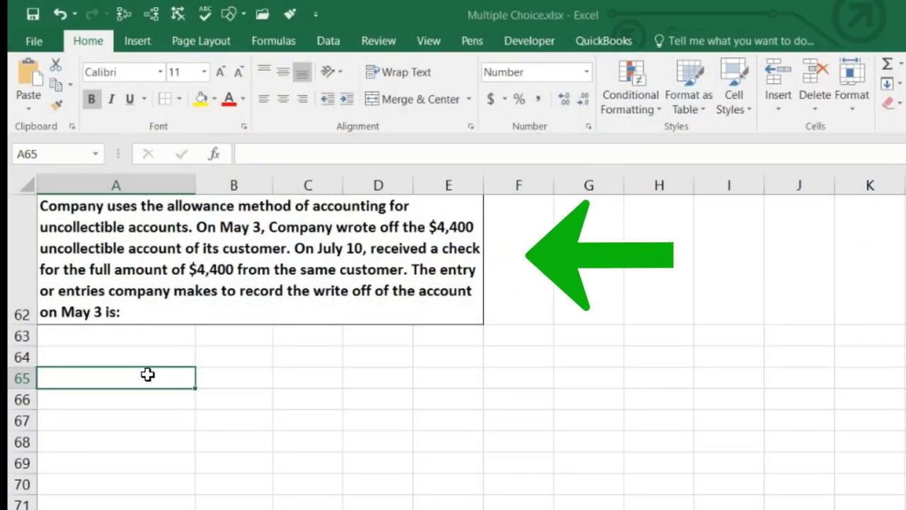
{"action": "type", "text": "AC"}
{"action": "key", "text": "BackSpace"}
{"action": "key", "text": "BackSpace"}
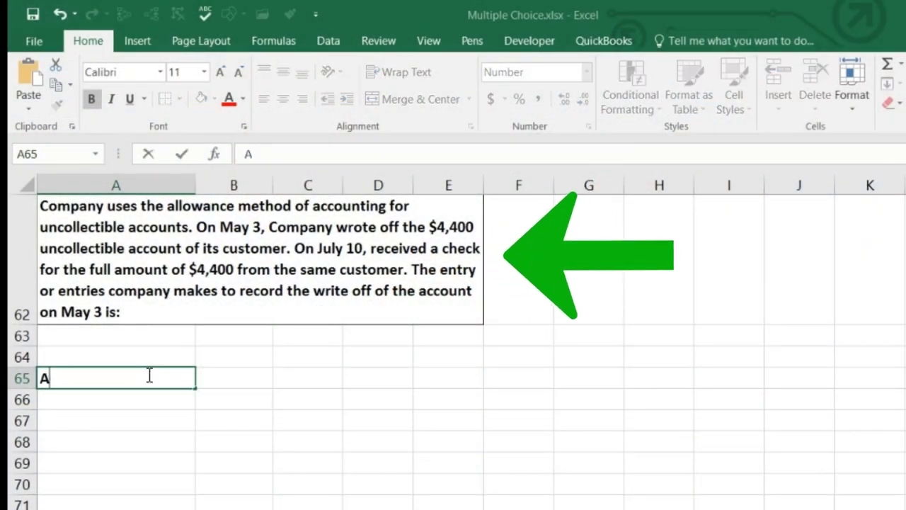
{"action": "type", "text": "AR"}
{"action": "key", "text": "Tab"}
{"action": "key", "text": "Tab"}
{"action": "key", "text": "Tab"}
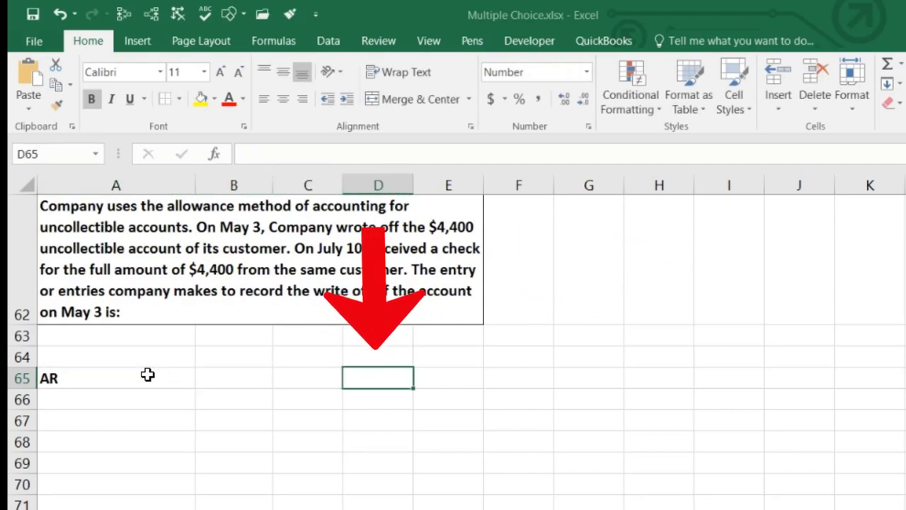
{"action": "type", "text": "-"}
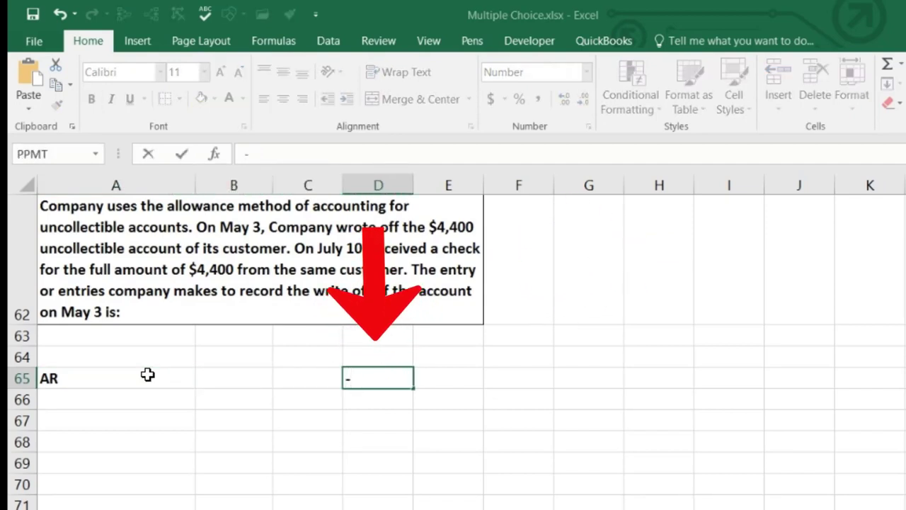
{"action": "type", "text": "4400"}
{"action": "key", "text": "Return"}
Enter 4400 in C64 as the debit amount of the May 3 write-off entry
{"action": "key", "text": "Right"}
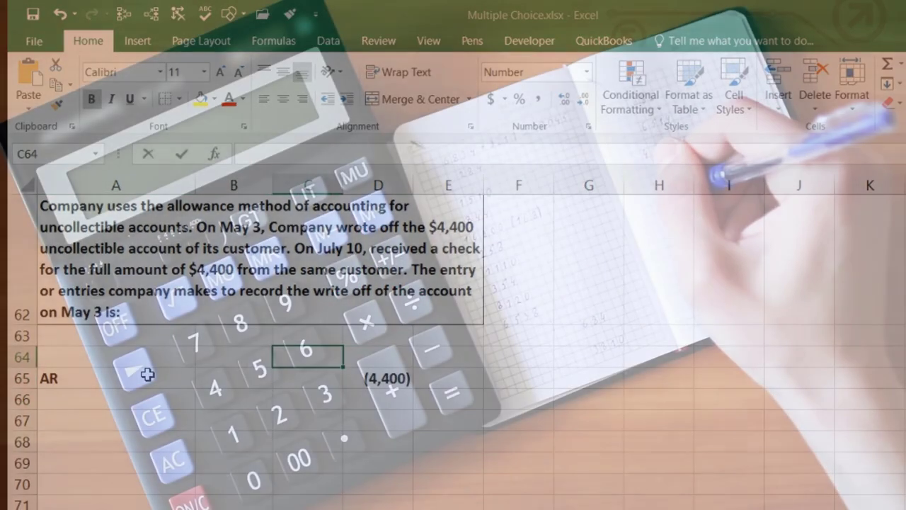
{"action": "type", "text": "4400"}
{"action": "key", "text": "Return"}
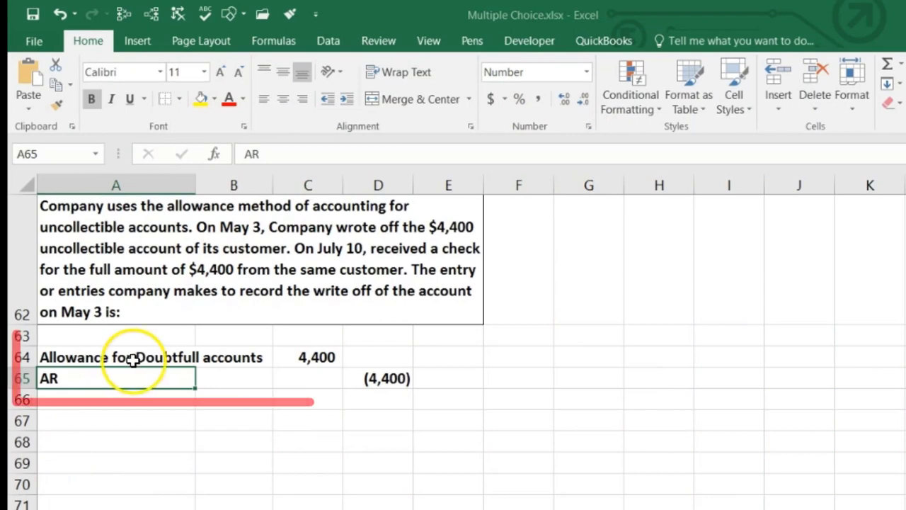
Review the May 3 write-off entry by selecting A64:C64 and A65:D65 in turn
{"action": "left_click_drag", "start_coordinate": [132, 360], "coordinate": [289, 366]}
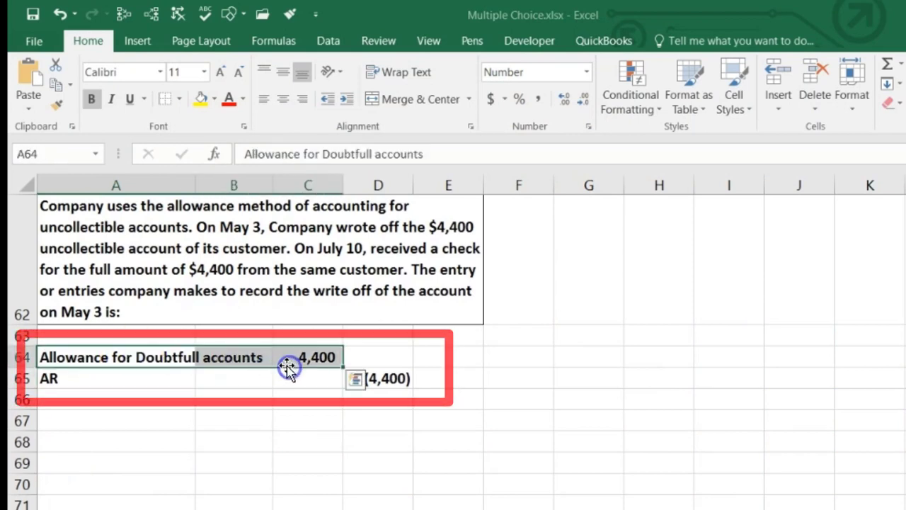
{"action": "mouse_move", "coordinate": [117, 382]}
{"action": "left_mouse_down"}
{"action": "mouse_move", "coordinate": [259, 378]}
{"action": "mouse_move", "coordinate": [378, 389]}
{"action": "mouse_move", "coordinate": [373, 378]}
{"action": "left_mouse_up"}
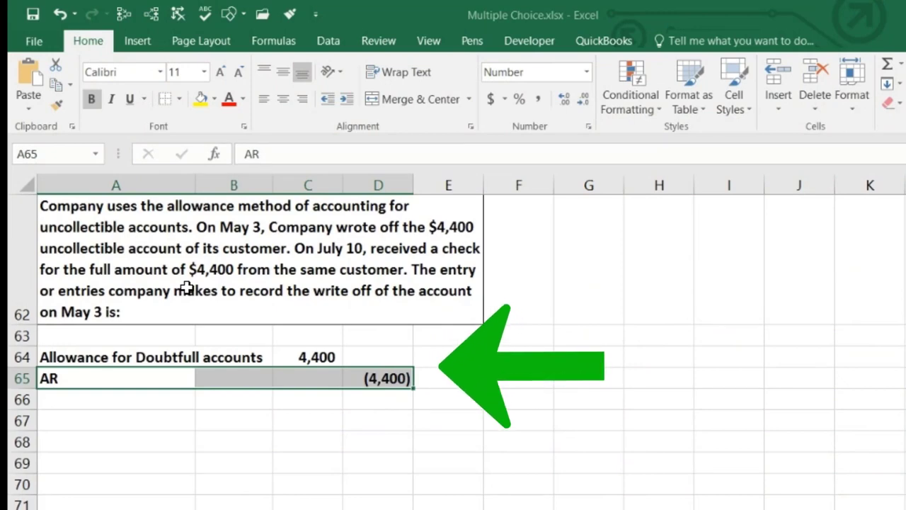
Begin the July 10 reinstatement entry with AR in A67 and 44,000 in B67
{"action": "left_click", "coordinate": [152, 416]}
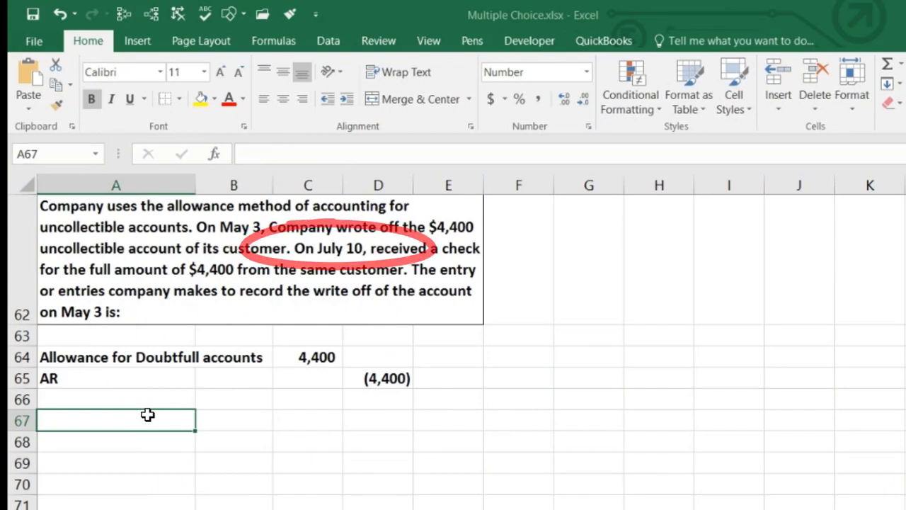
{"action": "type", "text": "Ar"}
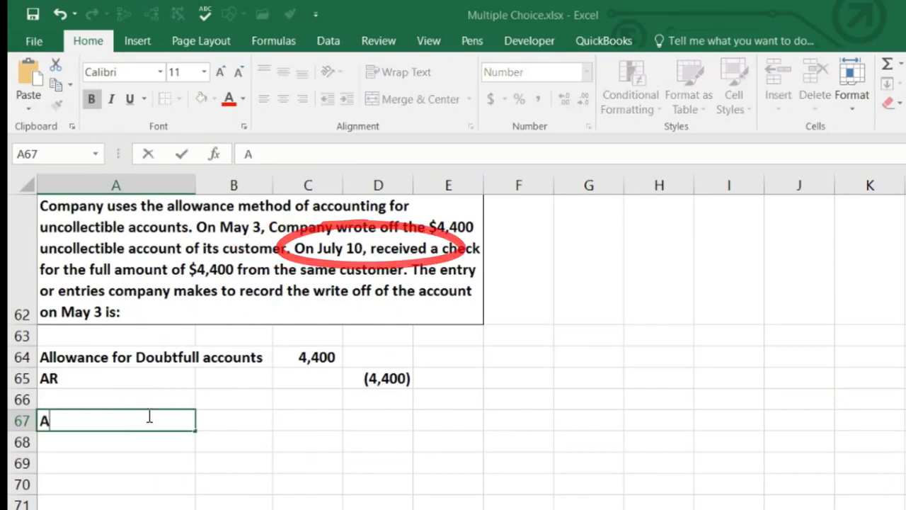
{"action": "key", "text": "Tab"}
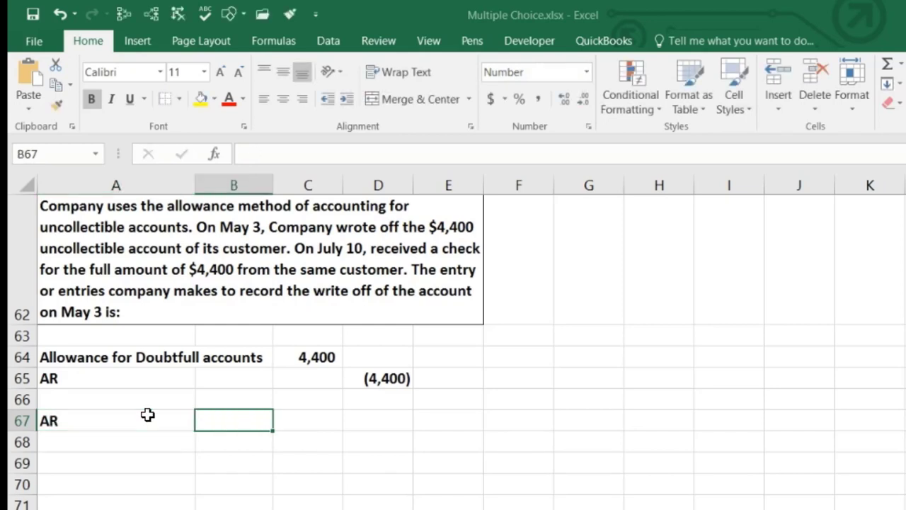
{"action": "type", "text": "44,"}
{"action": "type", "text": "000"}
{"action": "key", "text": "Return"}
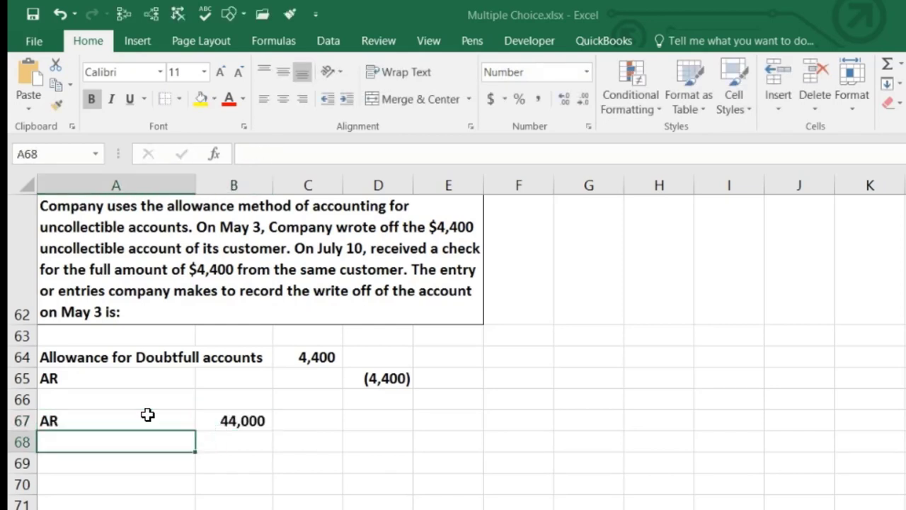
Fill A68 with a formula that references the allowance account name in A64
{"action": "type", "text": "+"}
{"action": "key", "text": "Up"}
{"action": "key", "text": "Up"}
{"action": "key", "text": "Up"}
{"action": "key", "text": "Up"}
{"action": "key", "text": "Return"}
Clear the amount in B67 and enter a formula referencing C64 in C67 as the AR debit
{"action": "key", "text": "Tab"}
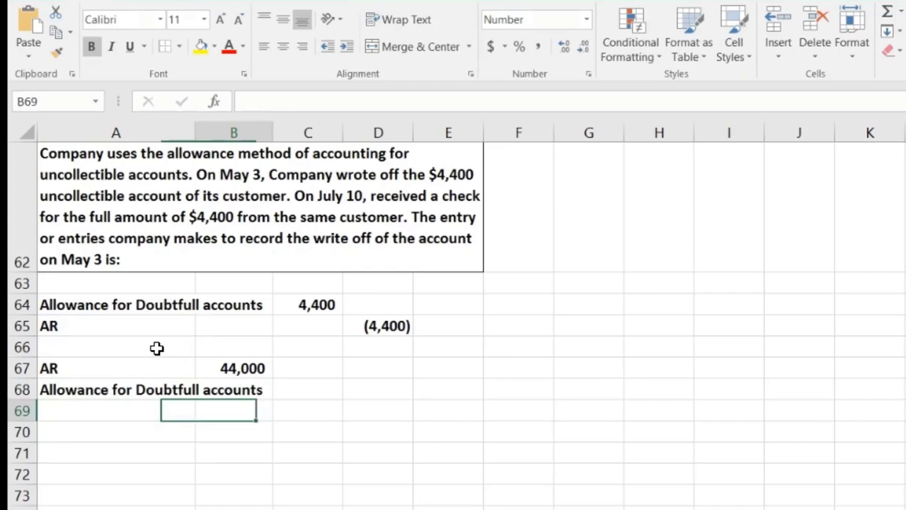
{"action": "key", "text": "Up"}
{"action": "key", "text": "Right"}
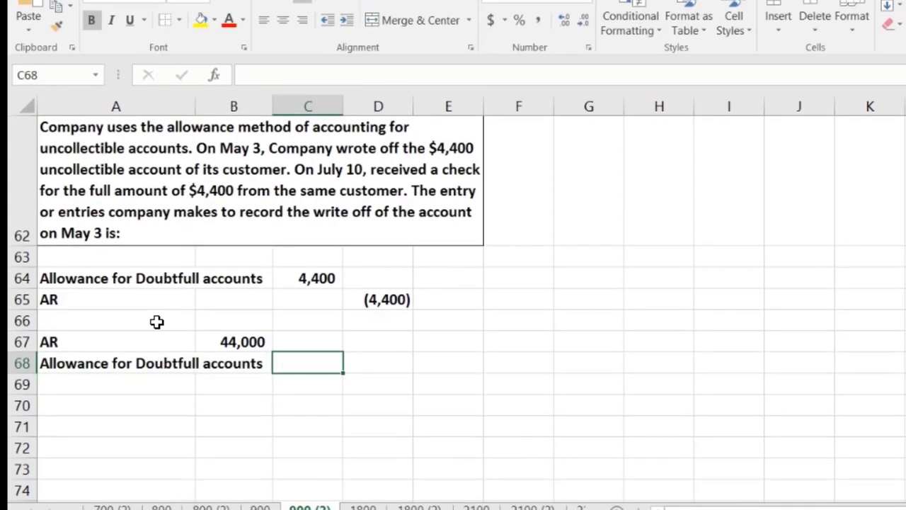
{"action": "key", "text": "Up"}
{"action": "key", "text": "Left"}
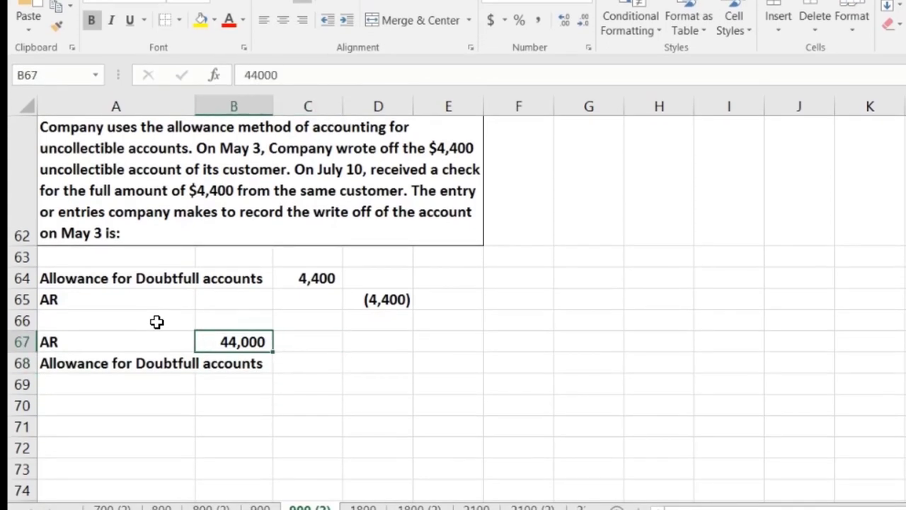
{"action": "key", "text": "Right"}
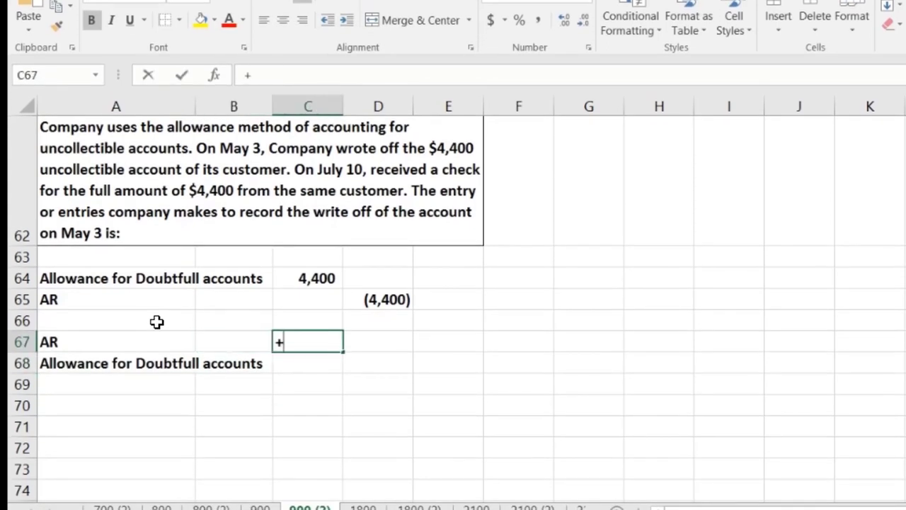
{"action": "type", "text": "+"}
{"action": "key", "text": "Up"}
{"action": "key", "text": "Up"}
{"action": "key", "text": "Up"}
{"action": "key", "text": "Return"}
Enter the -4,400 credit for the allowance account in D68
{"action": "key", "text": "Right"}
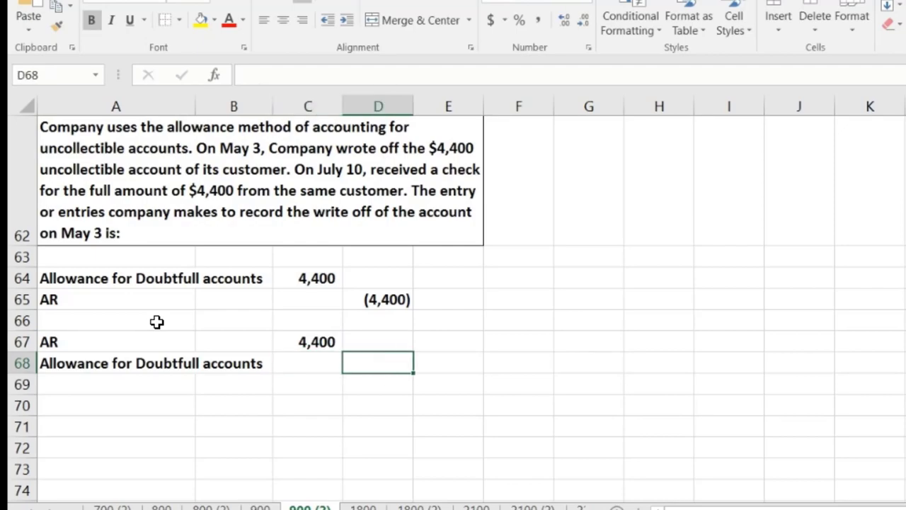
{"action": "type", "text": "-"}
{"action": "key", "text": "Return"}
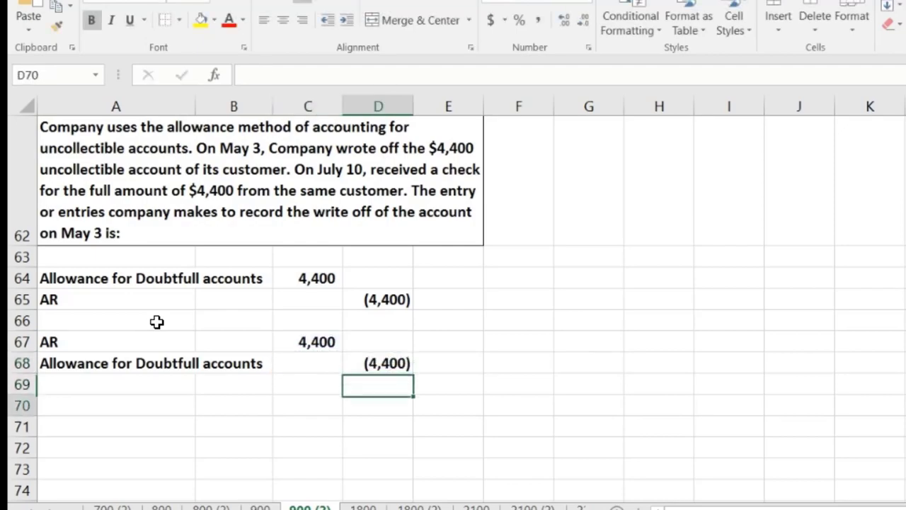
Enter the cash receipt debit with Cash in A70 and 4400 in C70
{"action": "key", "text": "Down"}
{"action": "key", "text": "Left"}
{"action": "key", "text": "Left"}
{"action": "key", "text": "Left"}
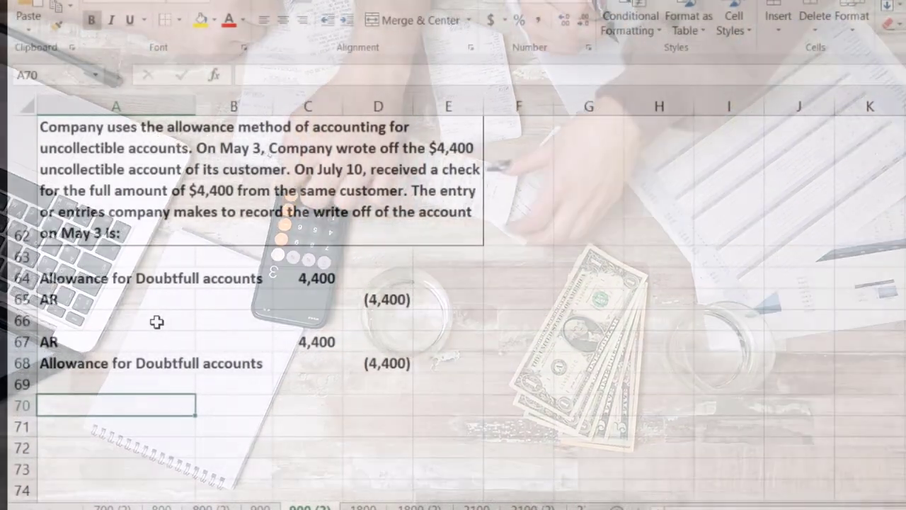
{"action": "type", "text": "Cas"}
{"action": "key", "text": "Right"}
{"action": "key", "text": "Right"}
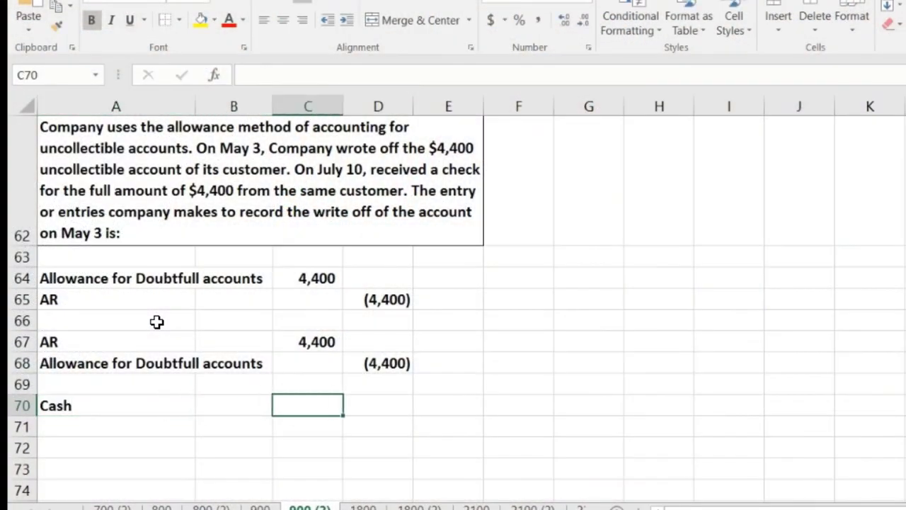
{"action": "type", "text": "4,400"}
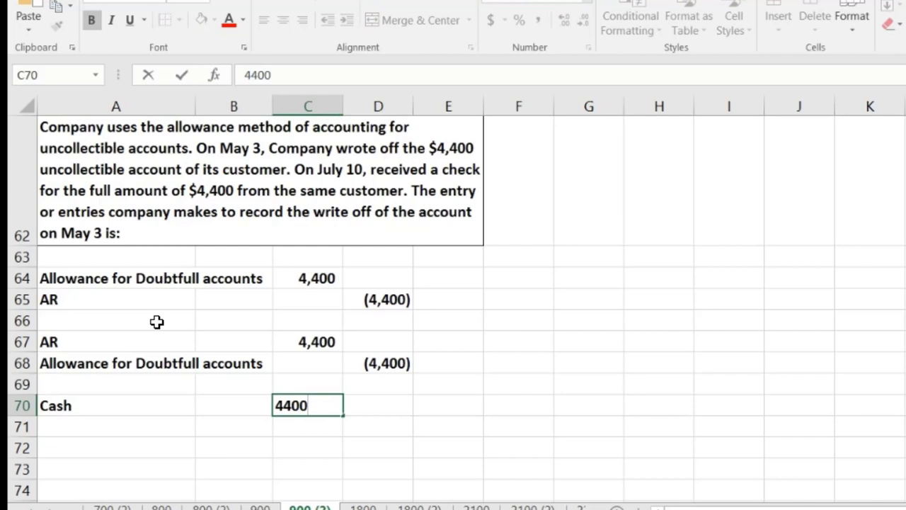
Enter the formula -C70 in D71 as the credit amount of the cash receipt entry
{"action": "key", "text": "Return"}
{"action": "key", "text": "Right"}
{"action": "key", "text": "Right"}
{"action": "key", "text": "Right"}
{"action": "type", "text": "-"}
{"action": "key", "text": "Left"}
{"action": "key", "text": "Up"}
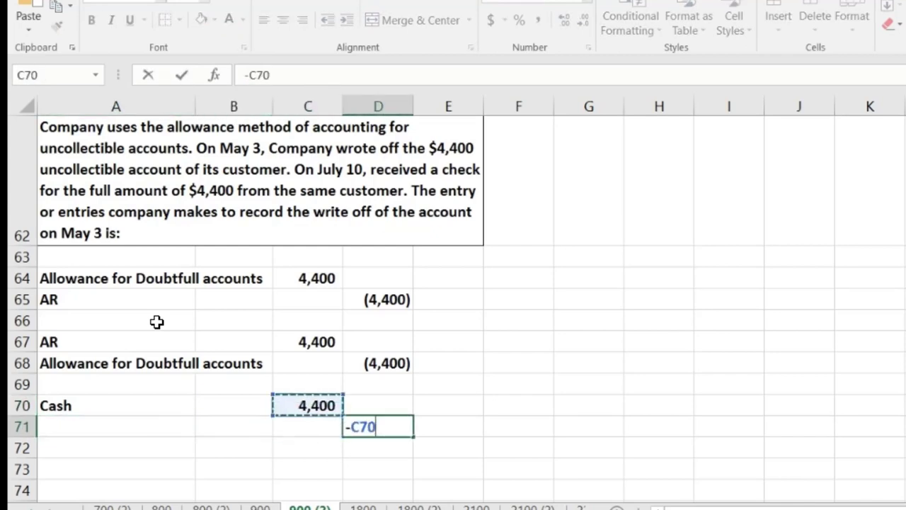
{"action": "key", "text": "Return"}
Label the credit line of the cash receipt entry AR in A71
{"action": "key", "text": "Up"}
{"action": "key", "text": "Left"}
{"action": "key", "text": "Left"}
{"action": "key", "text": "Left"}
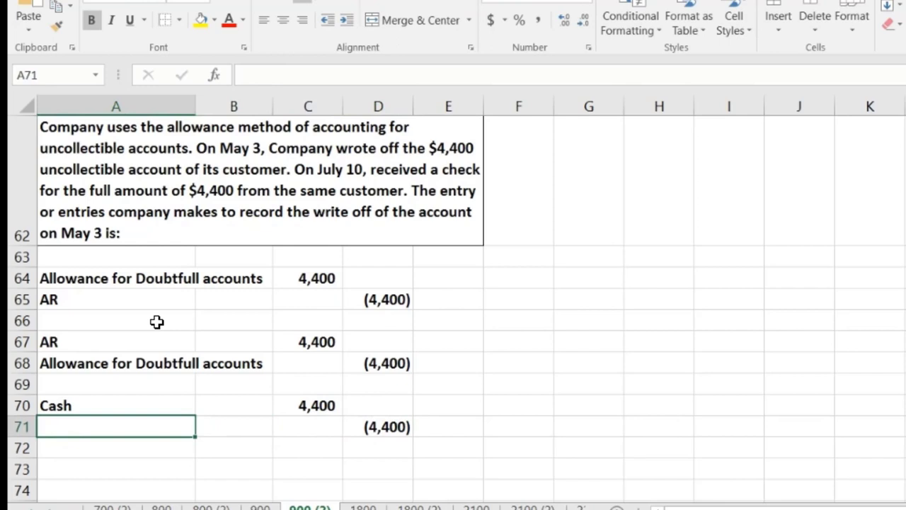
{"action": "type", "text": "AR"}
{"action": "key", "text": "Return"}
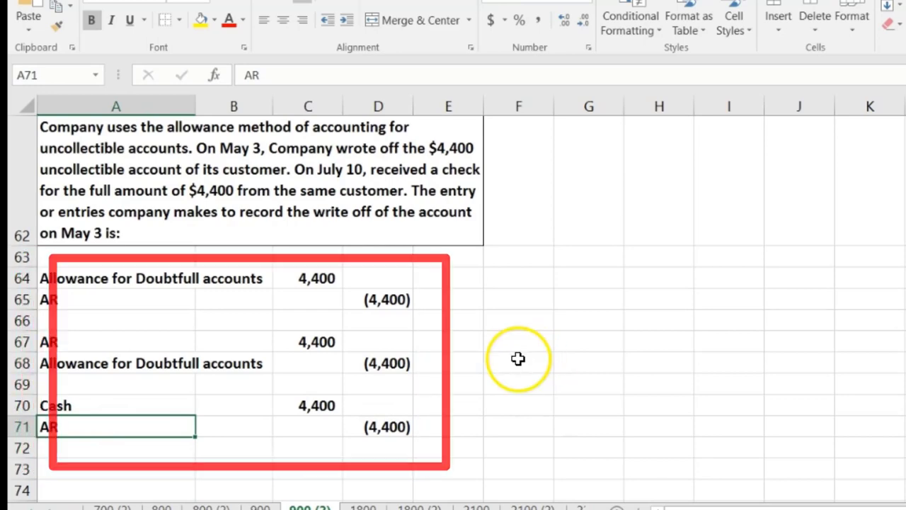
Copy the allowance credit line in A68:D68 and paste its values starting at F68
{"action": "left_click_drag", "start_coordinate": [173, 363], "coordinate": [382, 363]}
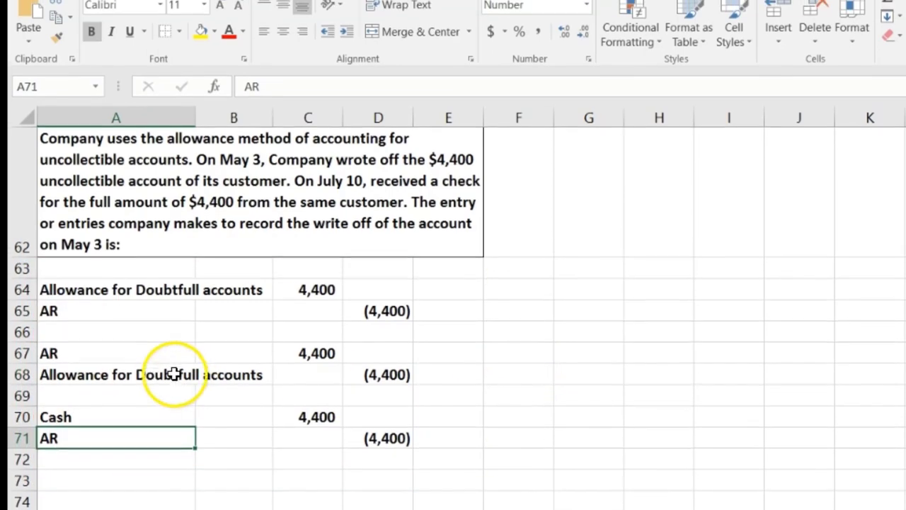
{"action": "left_click_drag", "start_coordinate": [383, 411], "coordinate": [382, 411]}
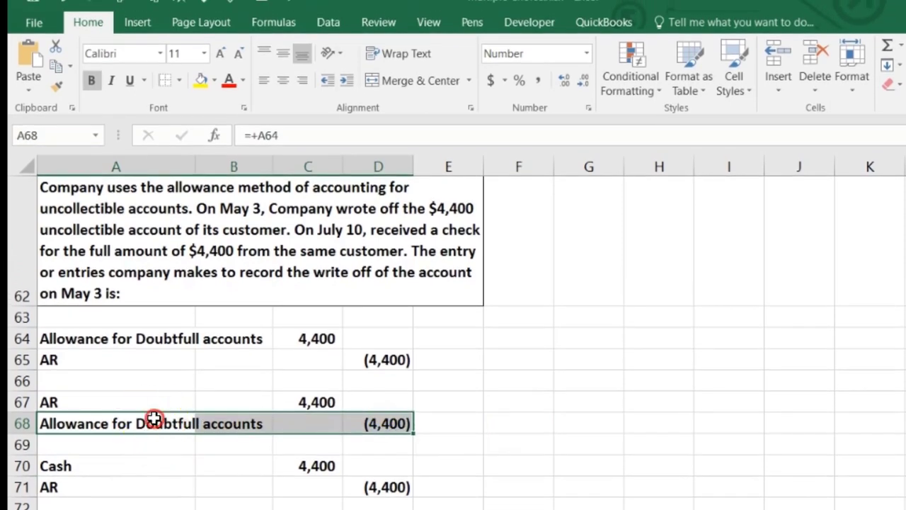
{"action": "right_click", "coordinate": [153, 419]}
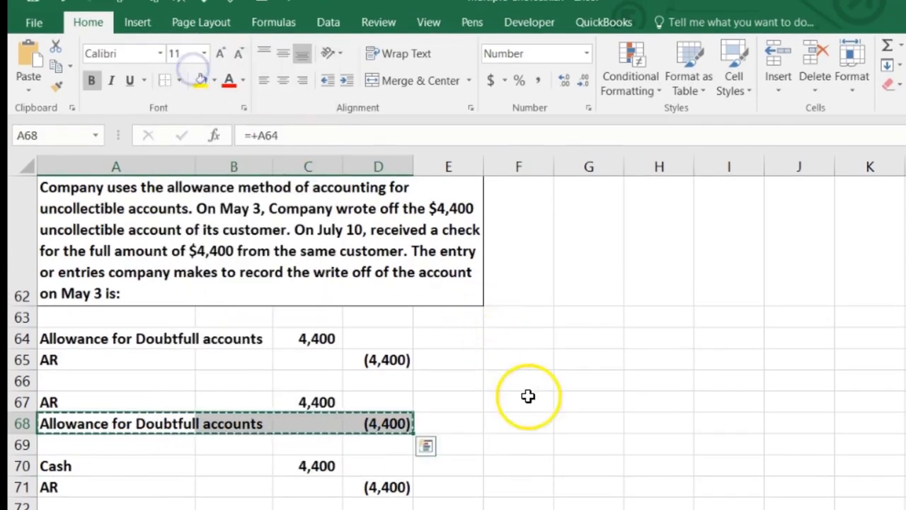
{"action": "left_click", "coordinate": [516, 420]}
{"action": "right_click", "coordinate": [516, 422]}
{"action": "left_click", "coordinate": [580, 117]}
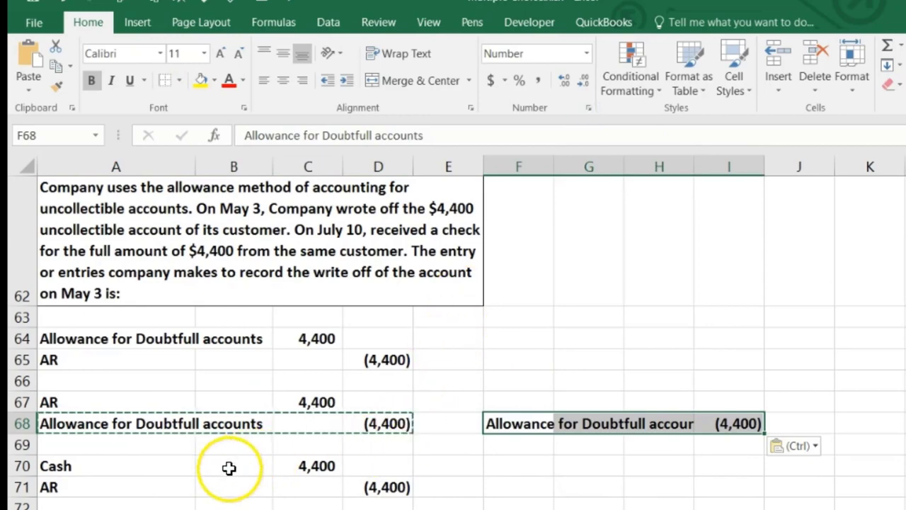
Copy the Cash debit line in A70:C70 and paste it starting at F67, above the copied allowance line
{"action": "left_click_drag", "start_coordinate": [137, 466], "coordinate": [286, 466]}
{"action": "right_click", "coordinate": [183, 465]}
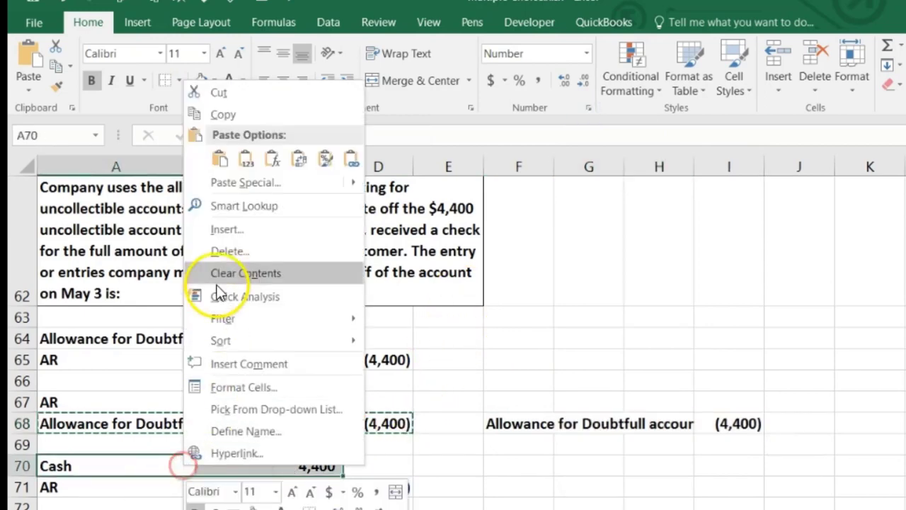
{"action": "left_click", "coordinate": [230, 120]}
{"action": "left_click", "coordinate": [500, 400]}
{"action": "right_click", "coordinate": [499, 399]}
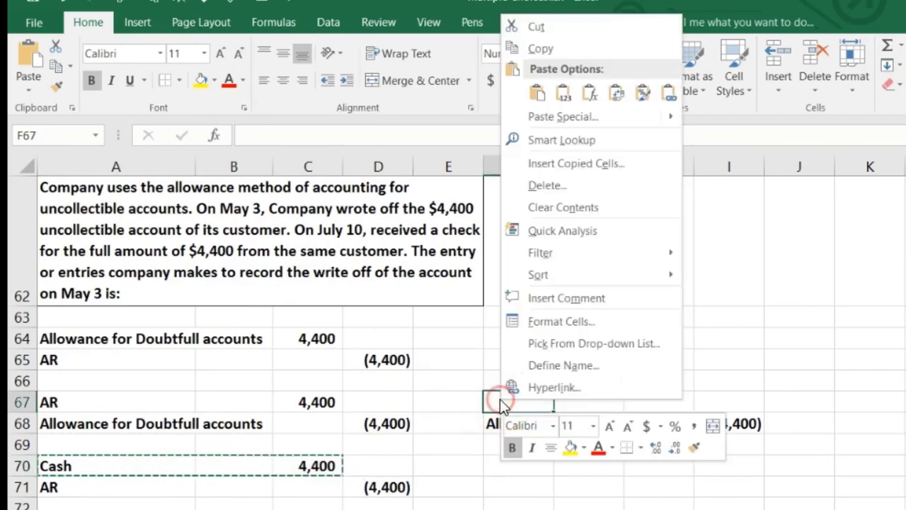
{"action": "left_click", "coordinate": [541, 99]}
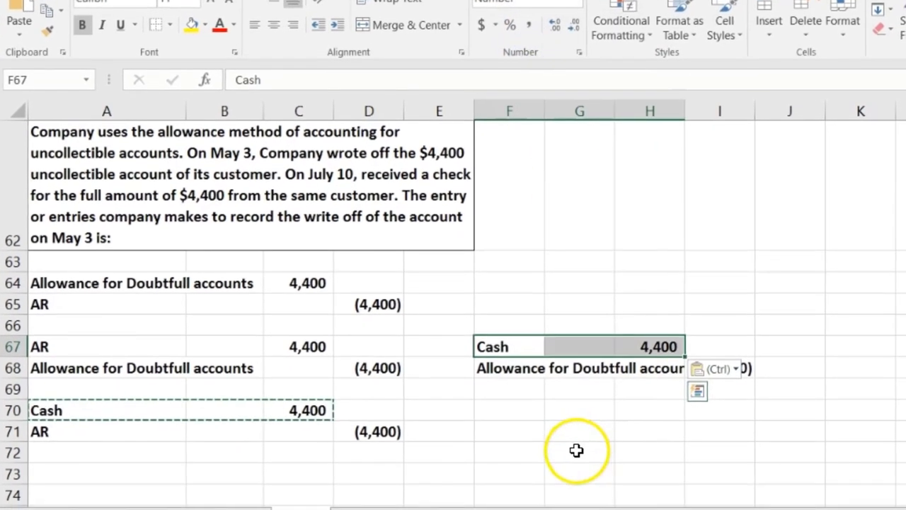
Compare the combined entry in F67:I68 with the offsetting AR lines in rows 67 and 71
{"action": "left_click", "coordinate": [581, 504]}
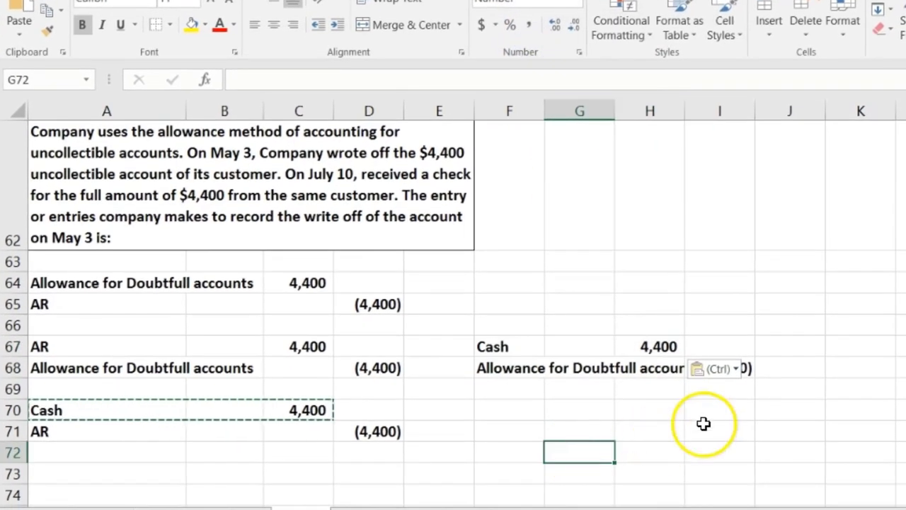
{"action": "left_click", "coordinate": [650, 346]}
{"action": "key", "text": "Down"}
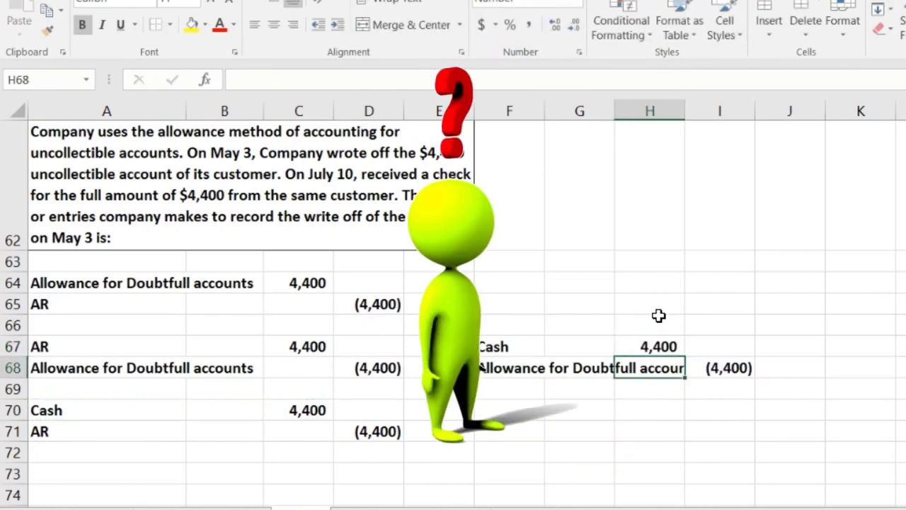
{"action": "left_click", "coordinate": [65, 346]}
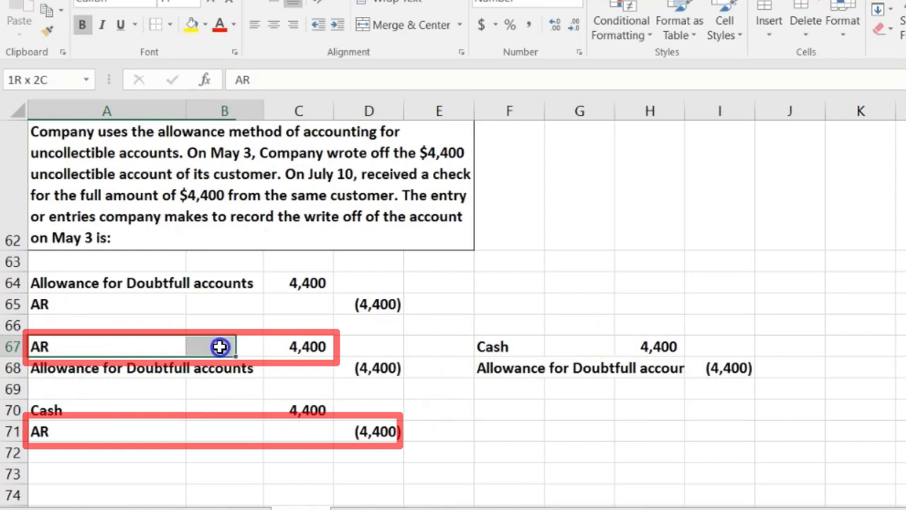
{"action": "left_click_drag", "start_coordinate": [160, 435], "coordinate": [410, 438]}
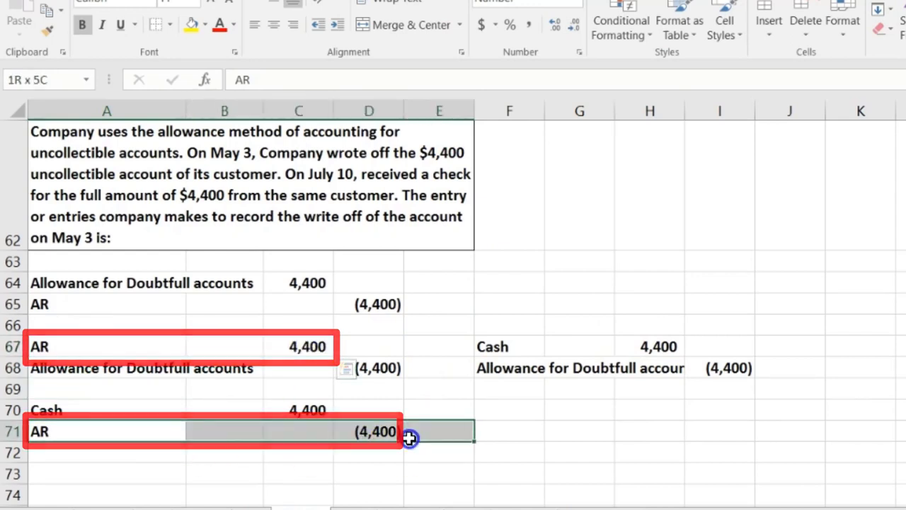
Highlight the allowance credit line A68:D68 and the Cash debit line A70:C70 in yellow, and select the combined entry in F67:I68
{"action": "left_click_drag", "start_coordinate": [121, 363], "coordinate": [385, 366]}
{"action": "right_click", "coordinate": [386, 368]}
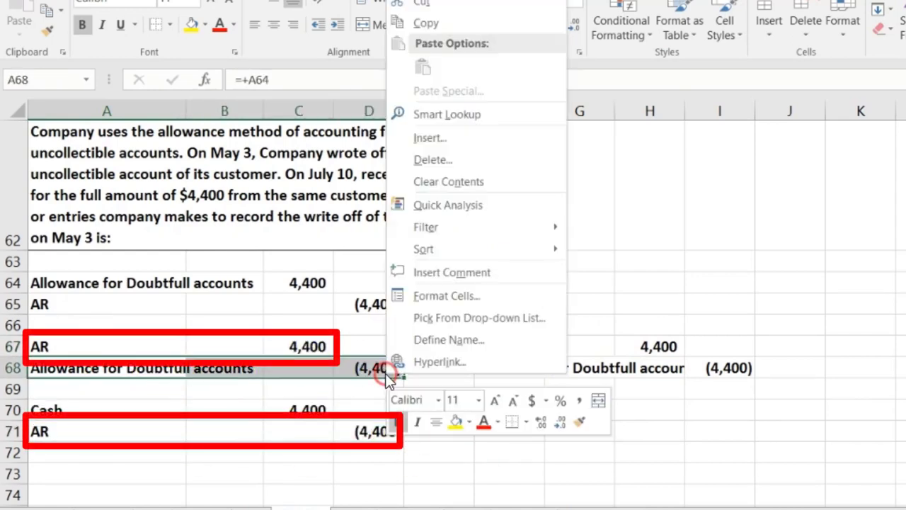
{"action": "left_click", "coordinate": [455, 423]}
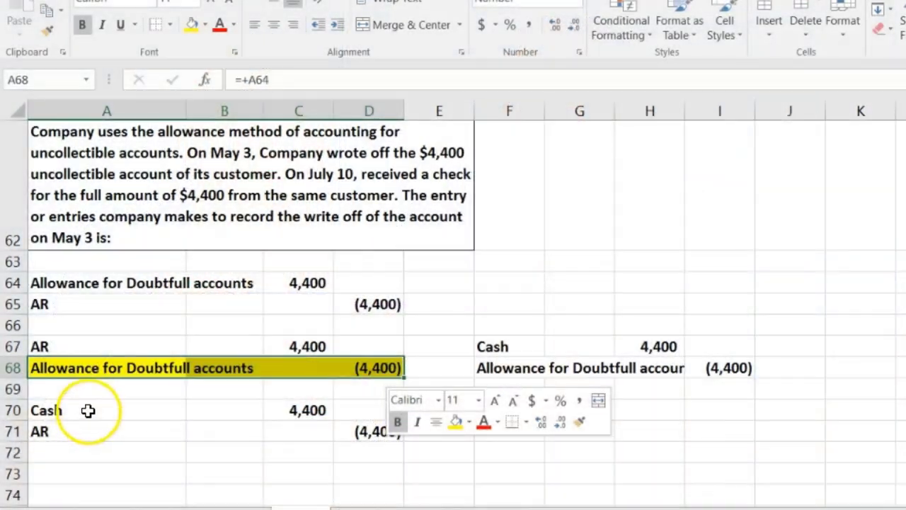
{"action": "left_click_drag", "start_coordinate": [88, 411], "coordinate": [299, 411]}
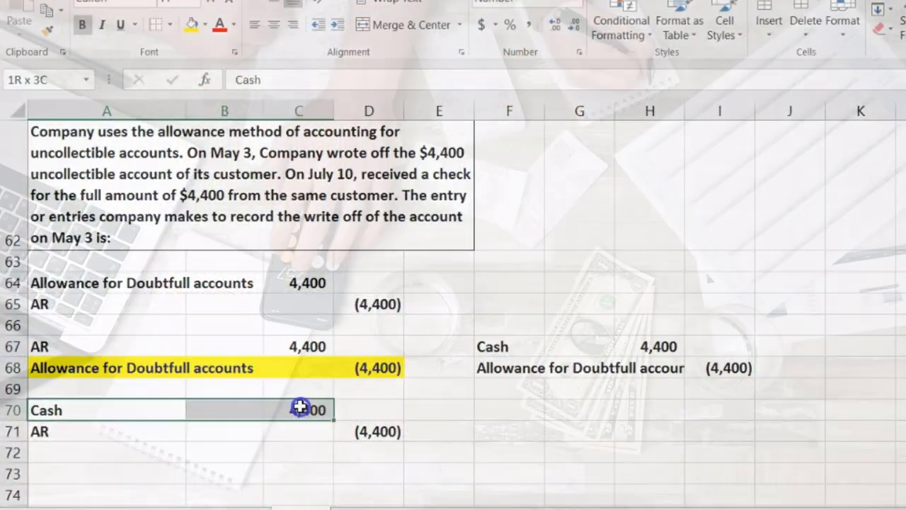
{"action": "right_click", "coordinate": [299, 410]}
{"action": "left_click", "coordinate": [369, 453]}
{"action": "left_click", "coordinate": [178, 431]}
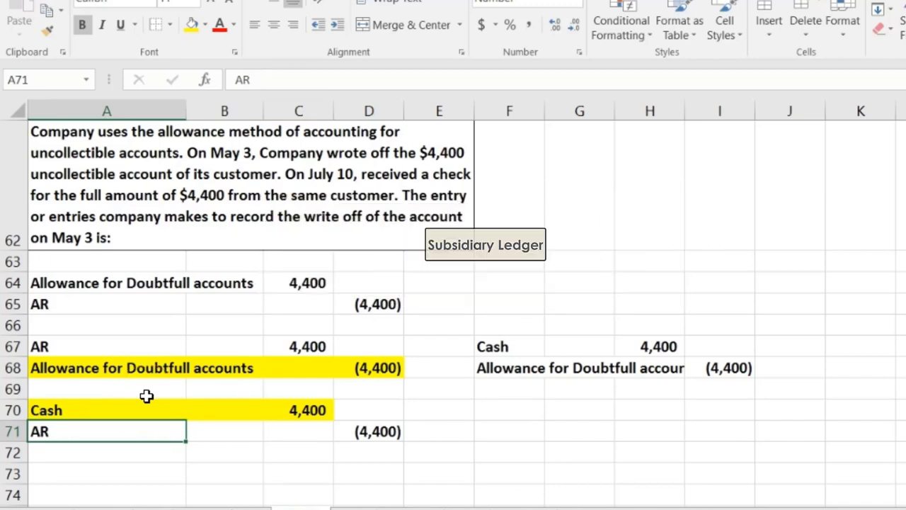
{"action": "left_click_drag", "start_coordinate": [501, 348], "coordinate": [739, 374]}
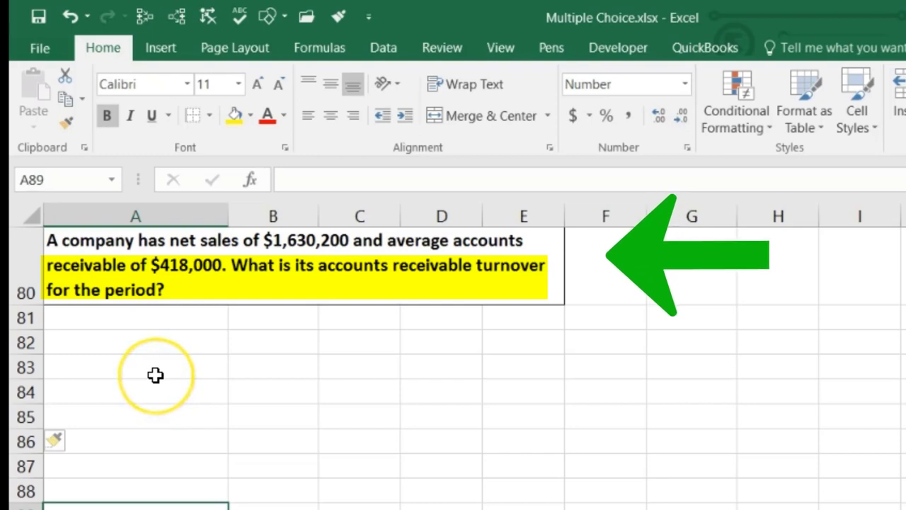
Label A82 AR turnover and write its ratio in B82 on two lines, Net sales over Ave AR
{"action": "left_click", "coordinate": [105, 341]}
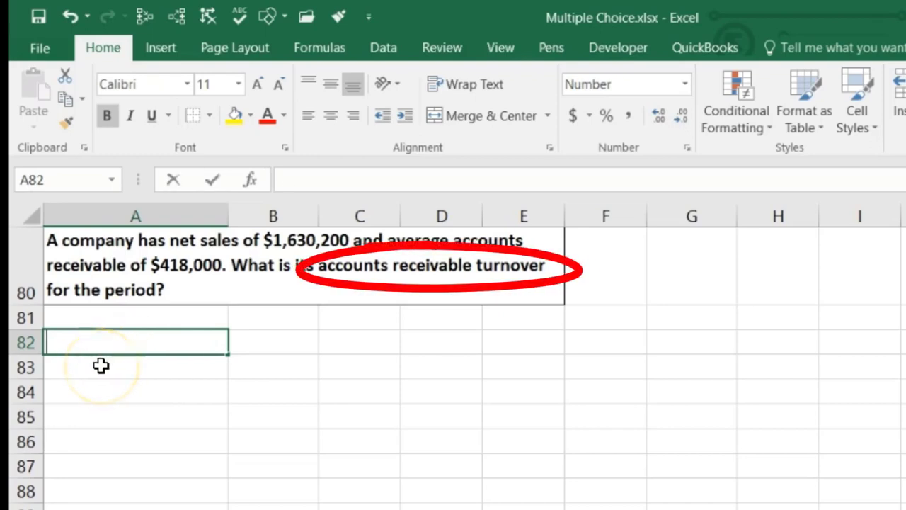
{"action": "type", "text": "AR turnover"}
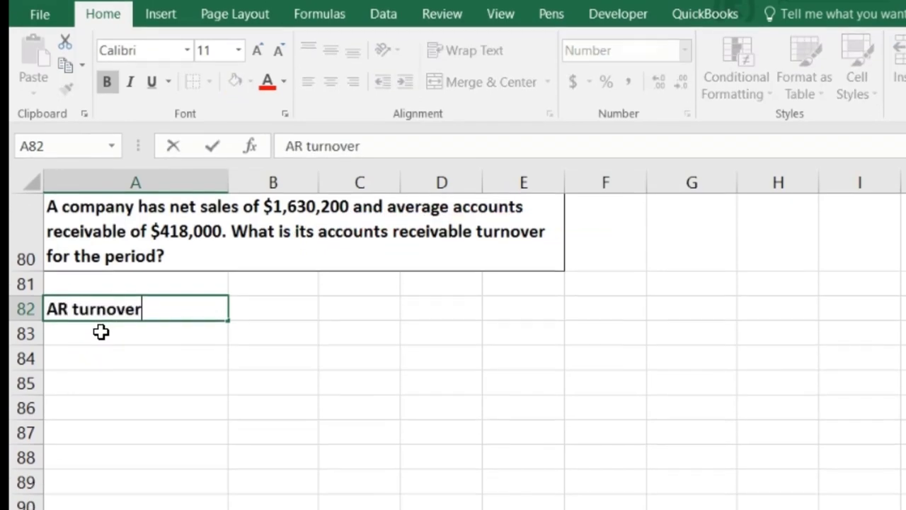
{"action": "key", "text": "Tab"}
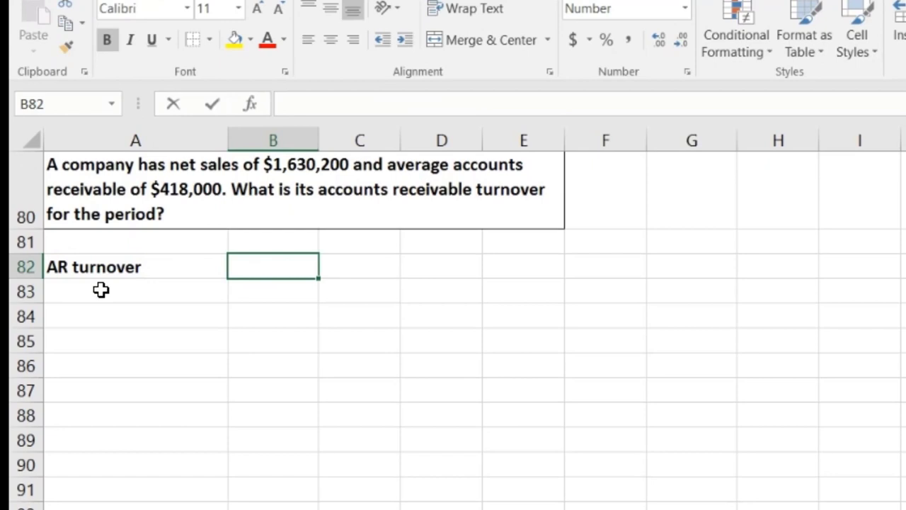
{"action": "type", "text": "Net sales"}
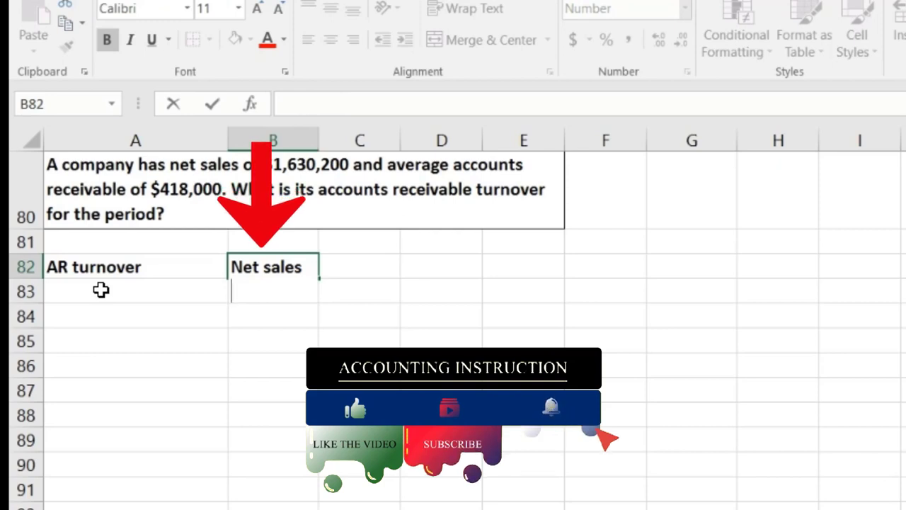
{"action": "type", "text": "Ave AR"}
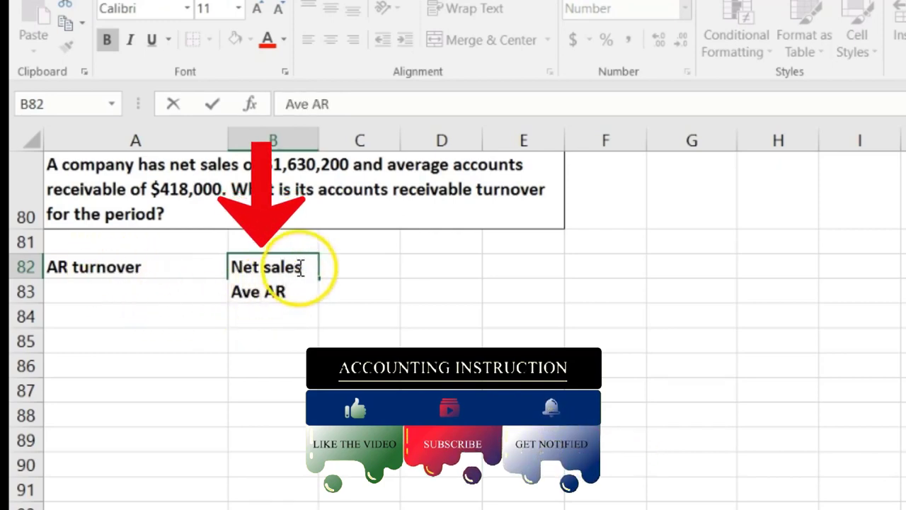
Underline Net sales in B82 as the fraction's numerator and centre the cell horizontally
{"action": "left_click", "coordinate": [150, 41]}
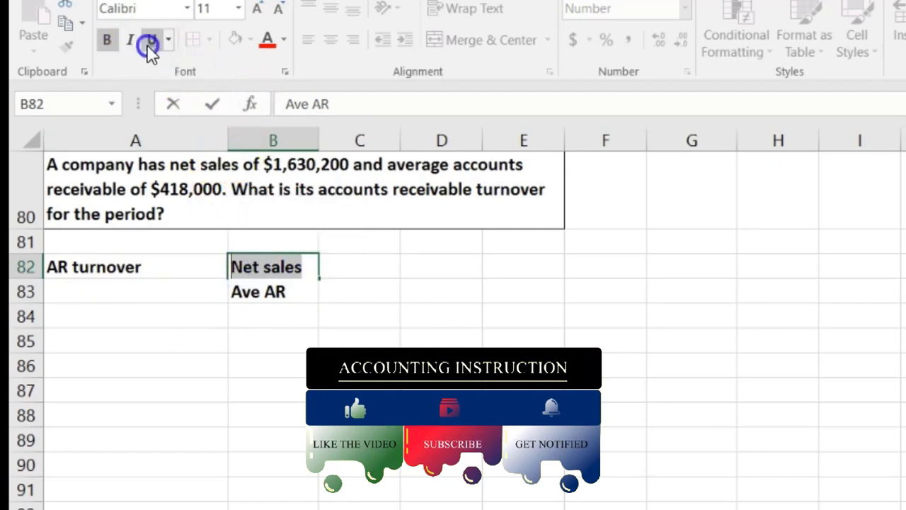
{"action": "key", "text": "Return"}
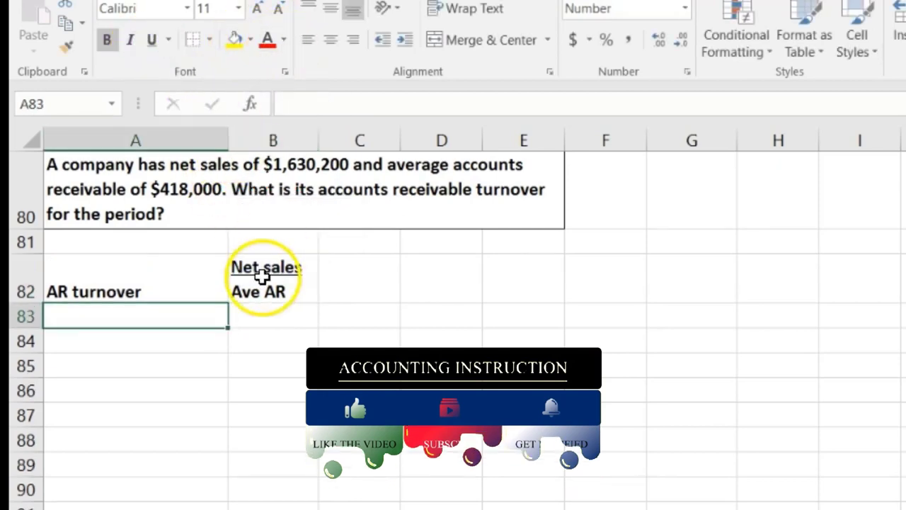
{"action": "left_click", "coordinate": [259, 282]}
{"action": "left_click", "coordinate": [332, 40]}
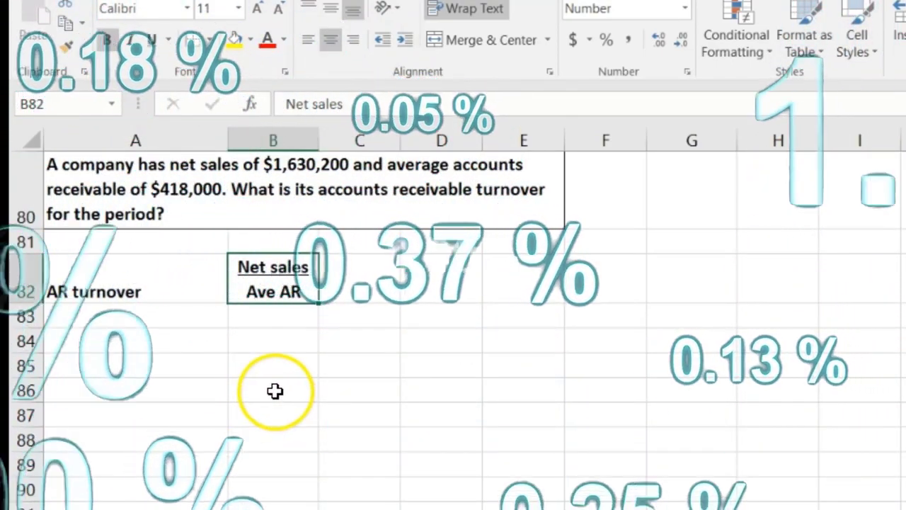
Enter the ratio's amounts in D82 on two lines, 1,630,200 over 418,000
{"action": "left_click", "coordinate": [420, 285]}
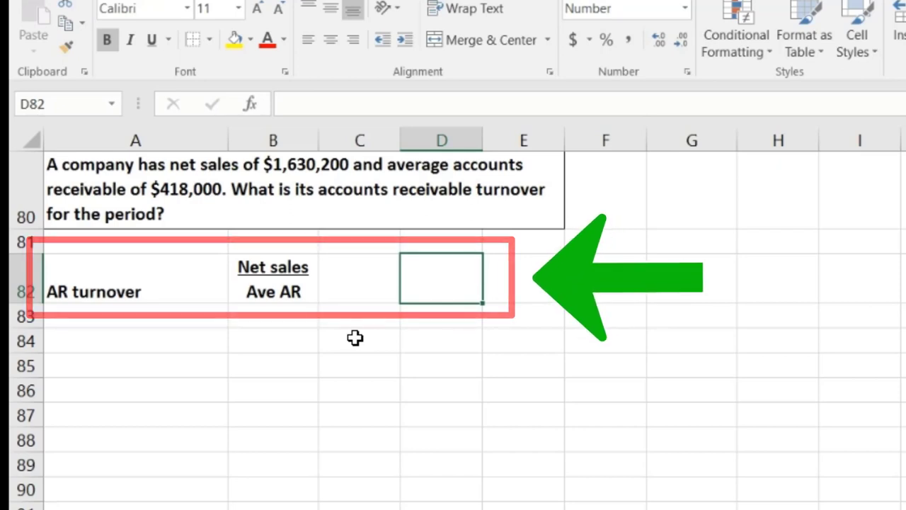
{"action": "type", "text": "1,630,"}
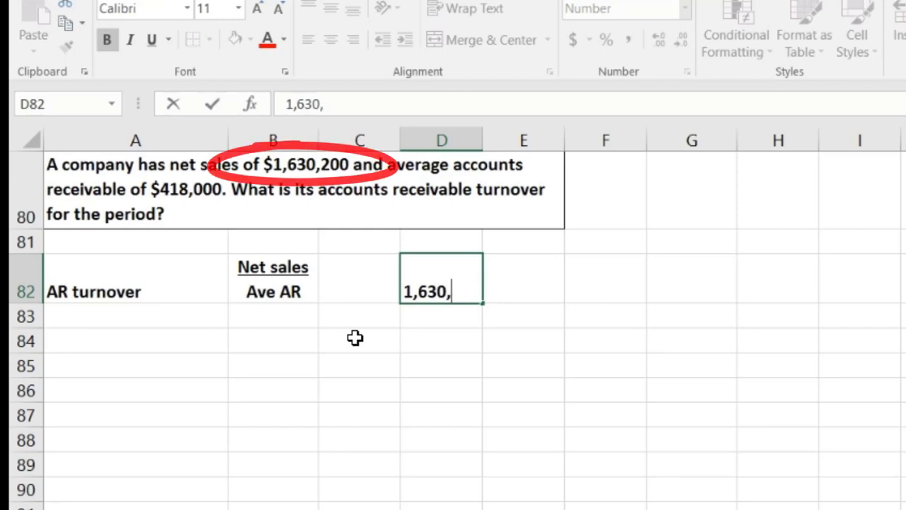
{"action": "type", "text": "200 "}
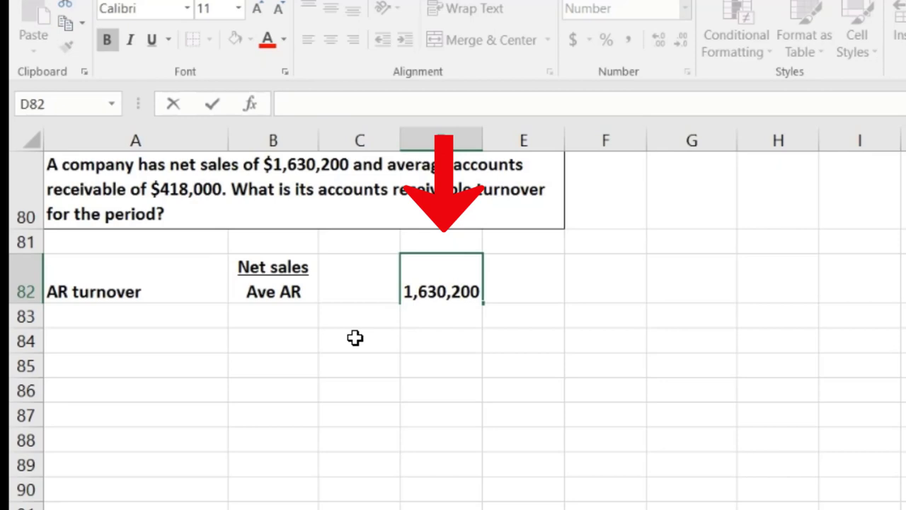
{"action": "type", "text": "4"}
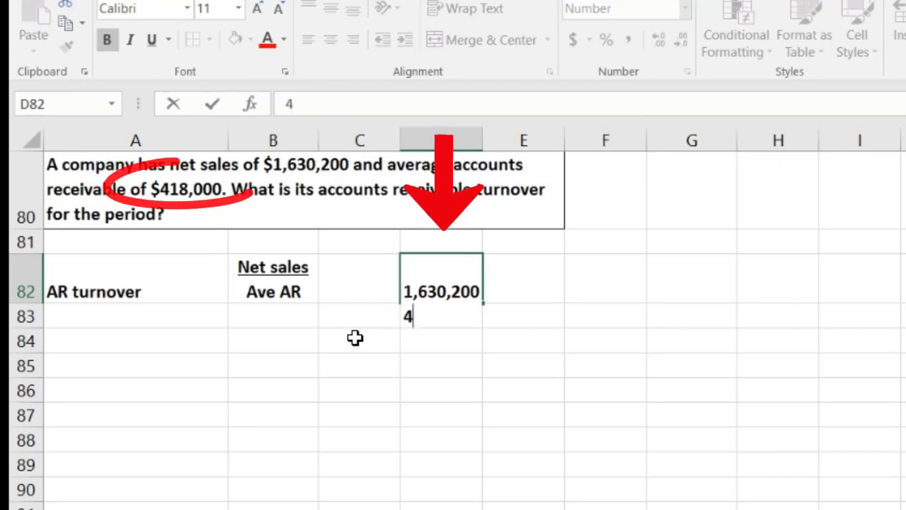
{"action": "type", "text": "18,000"}
Underline 1,630,200 in D82 as the numerator and centre the cell horizontally
{"action": "mouse_move", "coordinate": [406, 298]}
{"action": "left_mouse_down"}
{"action": "mouse_move", "coordinate": [415, 285]}
{"action": "mouse_move", "coordinate": [546, 304]}
{"action": "left_mouse_up"}
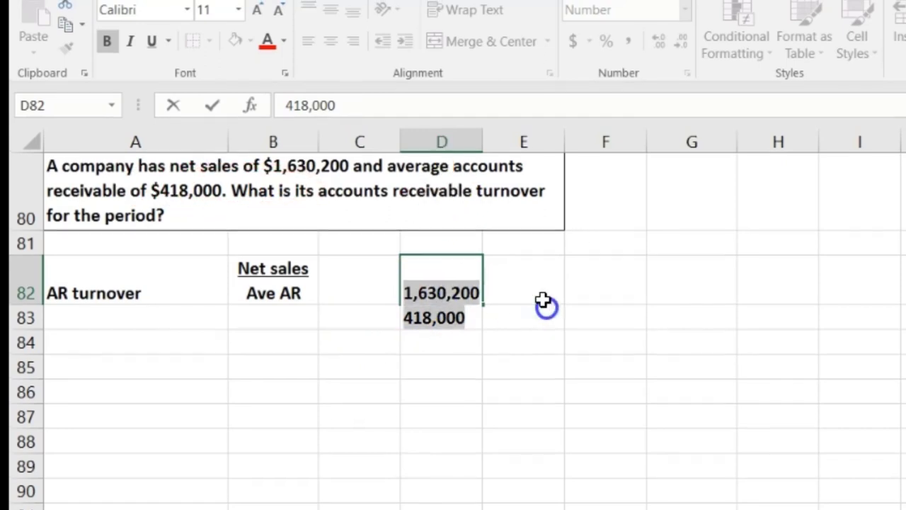
{"action": "left_click", "coordinate": [419, 291]}
{"action": "left_click_drag", "start_coordinate": [404, 322], "coordinate": [479, 322]}
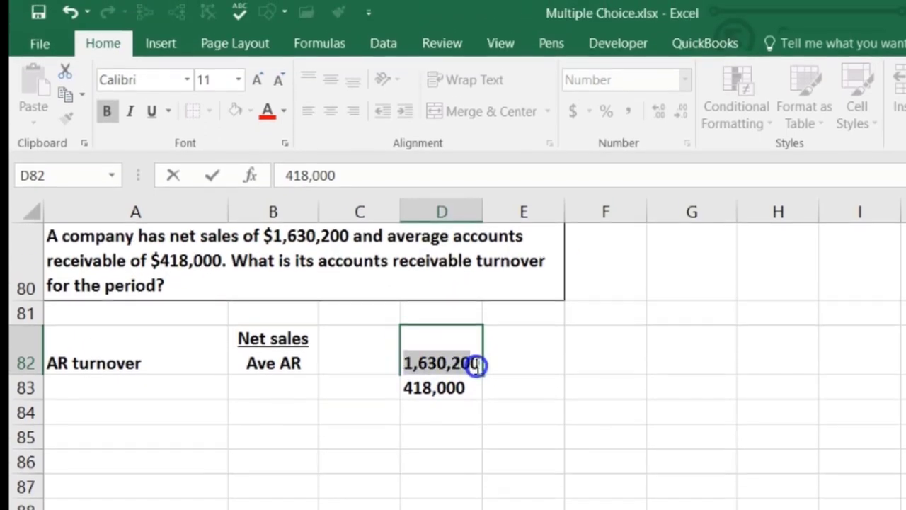
{"action": "left_click", "coordinate": [152, 115]}
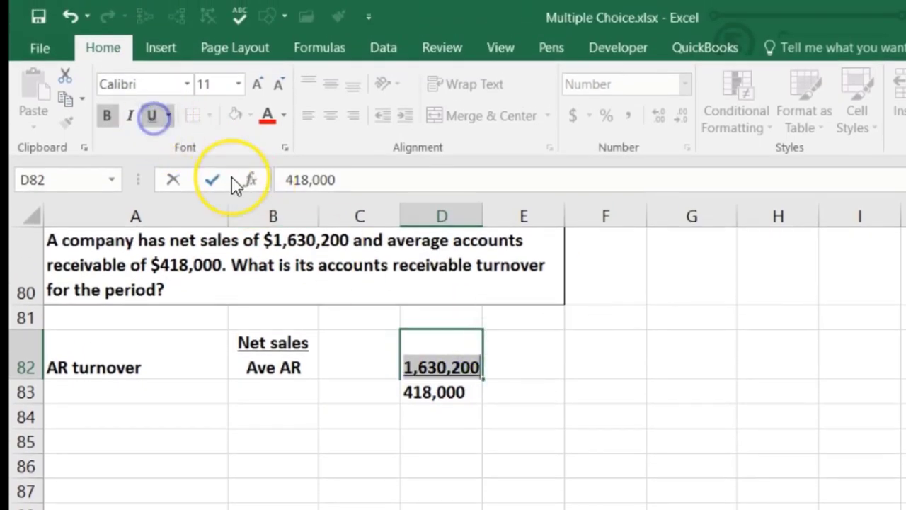
{"action": "key", "text": "Return"}
{"action": "key", "text": "Up"}
{"action": "left_click", "coordinate": [339, 121]}
Calculate the turnover in F82 with =1630200/418000 and display it with two decimal places
{"action": "left_click", "coordinate": [590, 366]}
{"action": "type", "text": "=1630200/418"}
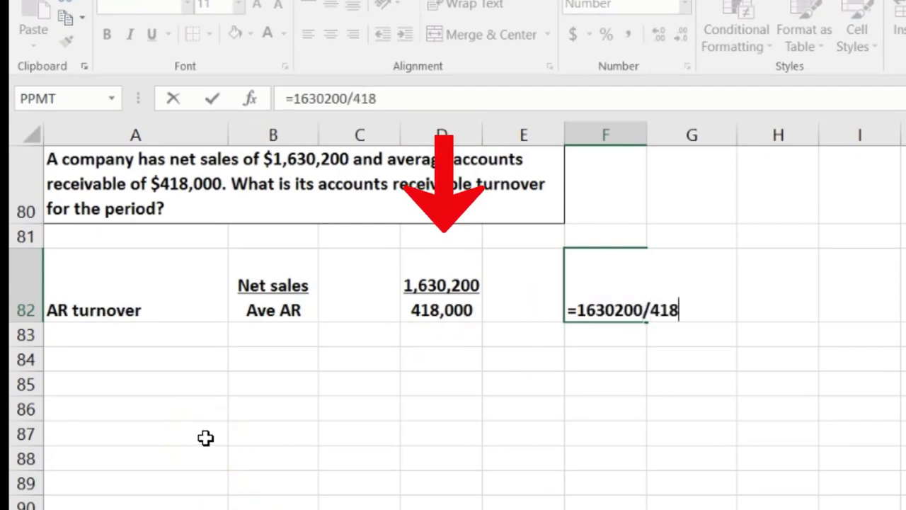
{"action": "key", "text": "Return"}
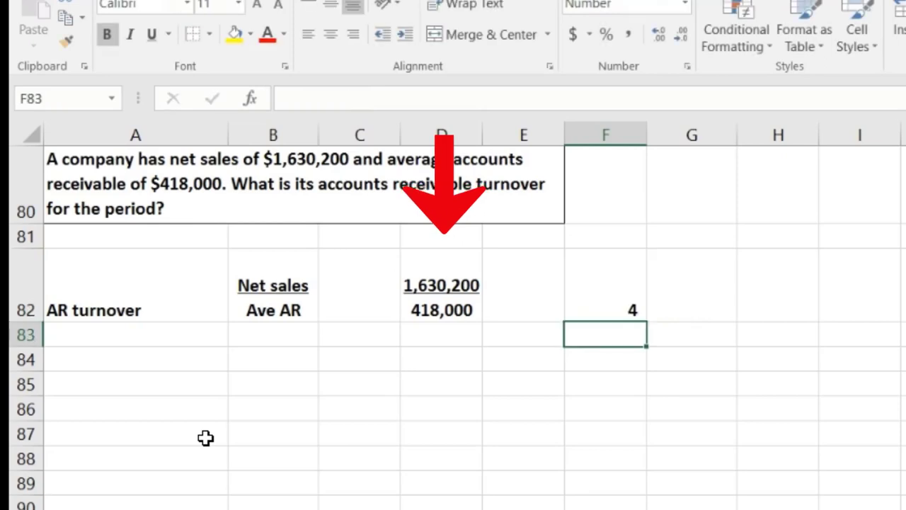
{"action": "key", "text": "Up"}
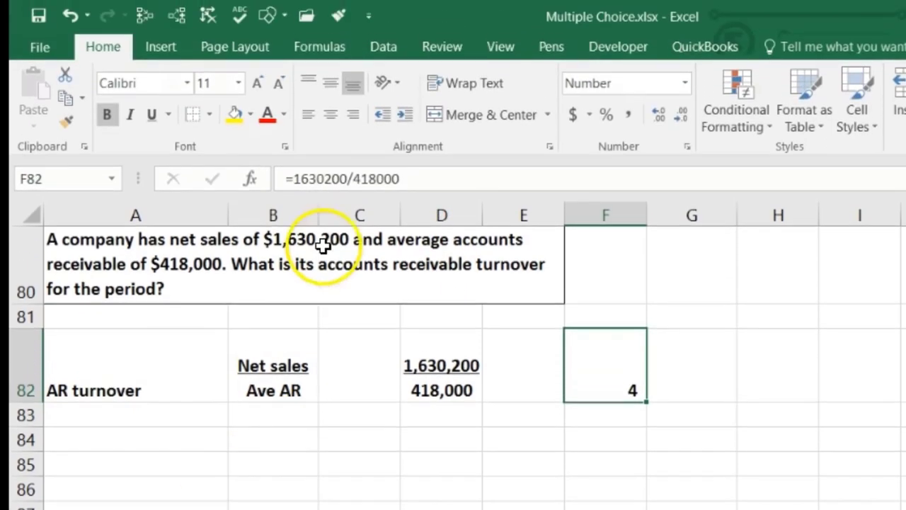
{"action": "left_click_drag", "start_coordinate": [340, 75], "coordinate": [325, 121]}
{"action": "left_click_drag", "start_coordinate": [325, 203], "coordinate": [324, 198]}
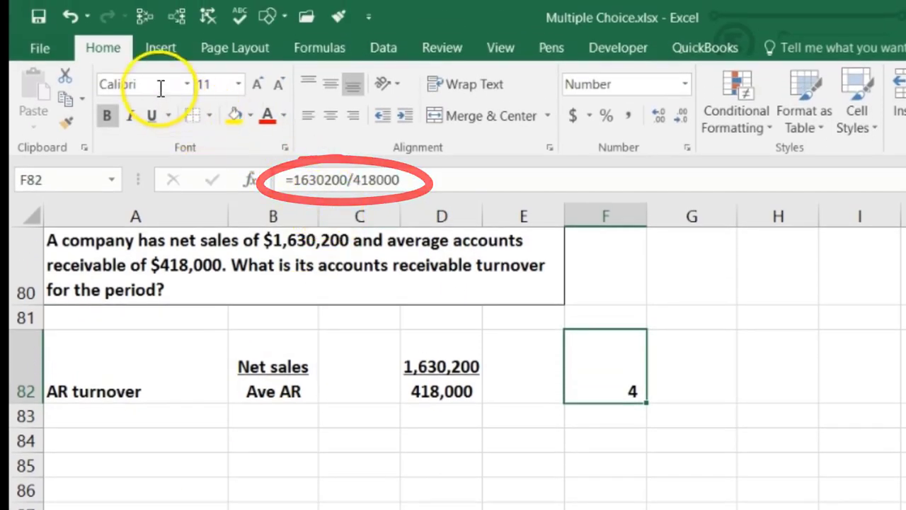
{"action": "left_click", "coordinate": [665, 114]}
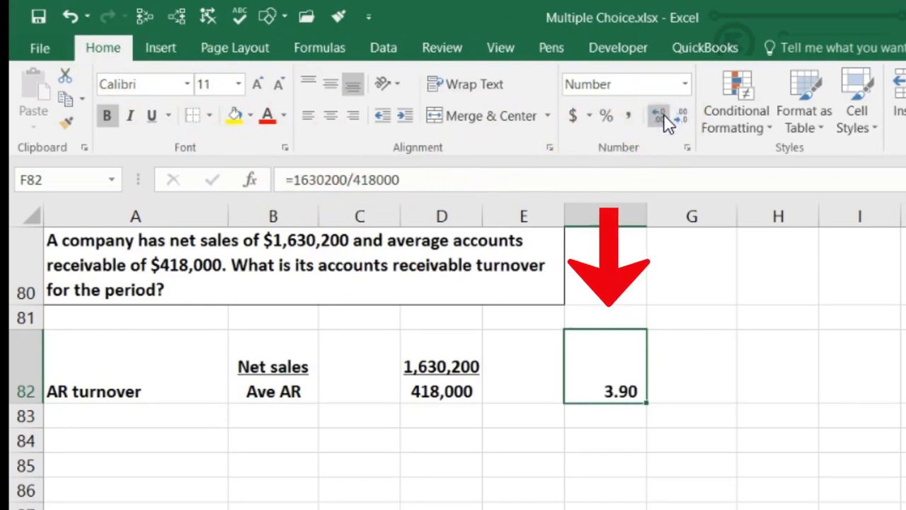
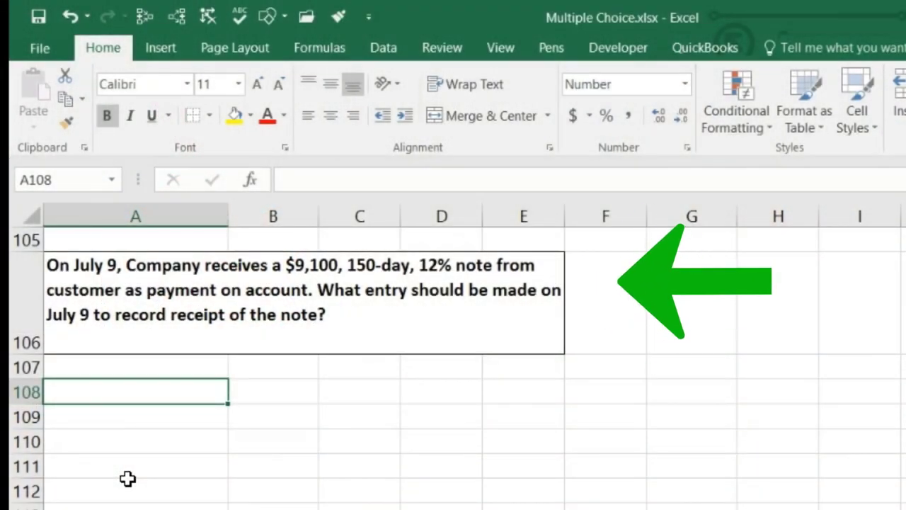
Record the credit line of the July 9 note entry in row 109: AR in A109 and -9100 in C109
{"action": "key", "text": "Down"}
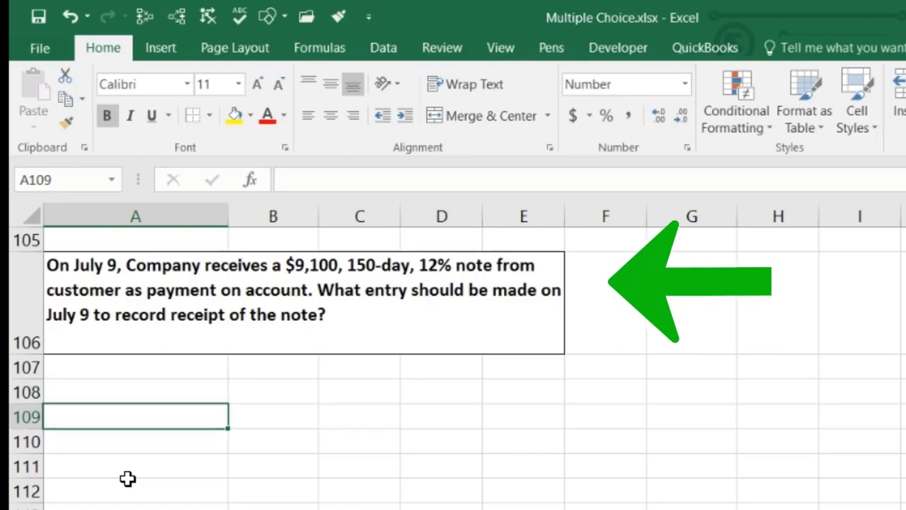
{"action": "type", "text": "AR"}
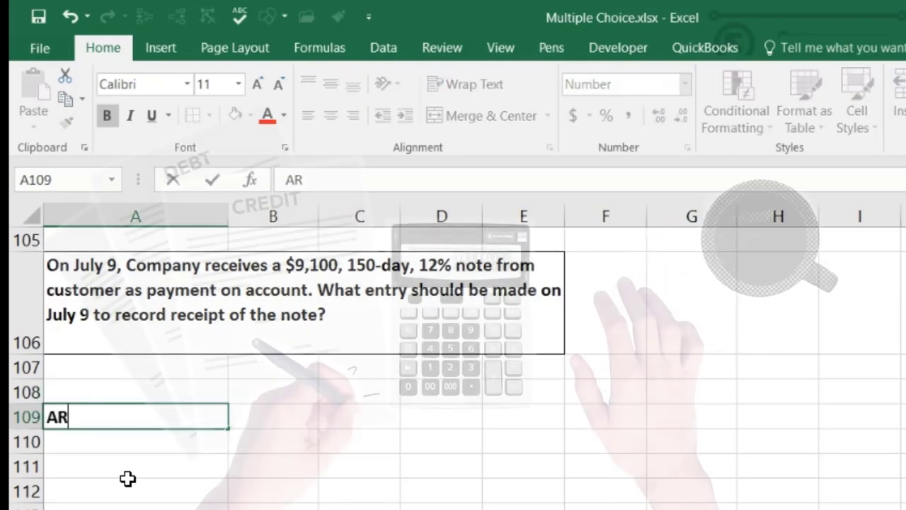
{"action": "key", "text": "Tab"}
{"action": "key", "text": "Tab"}
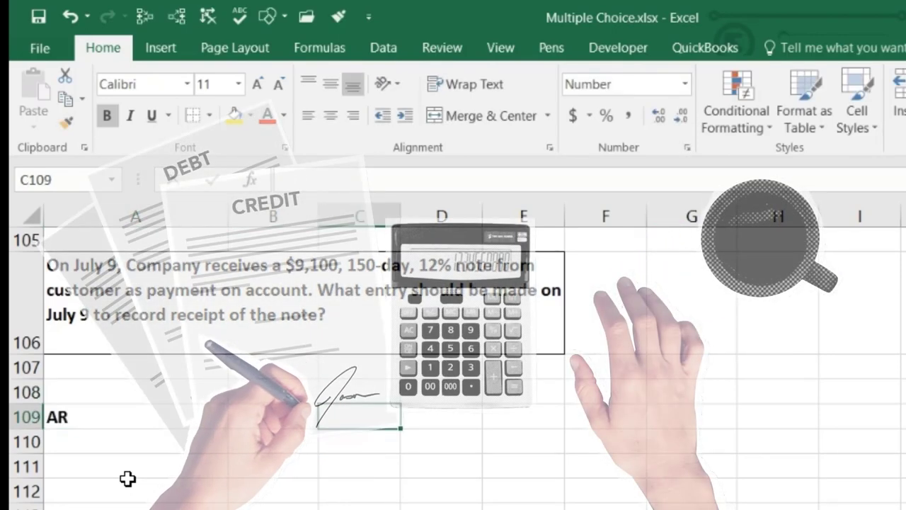
{"action": "type", "text": "-"}
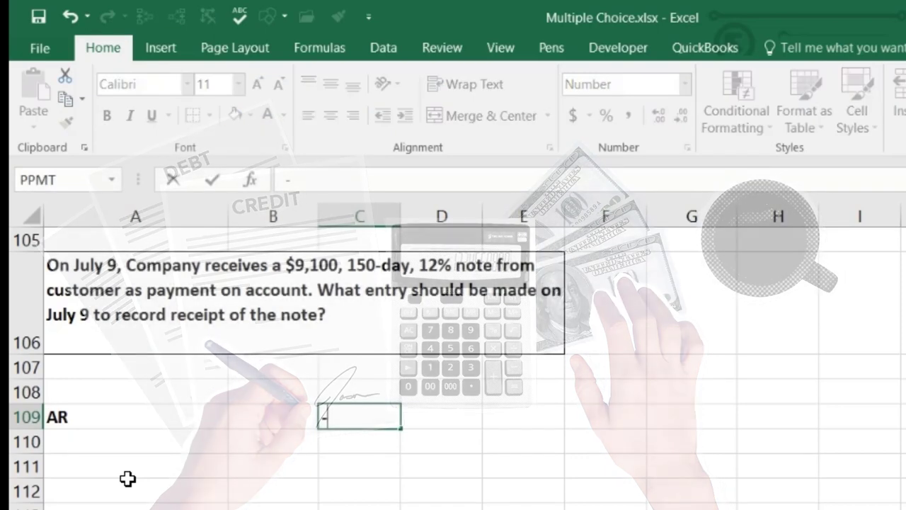
{"action": "type", "text": "9100"}
{"action": "key", "text": "Return"}
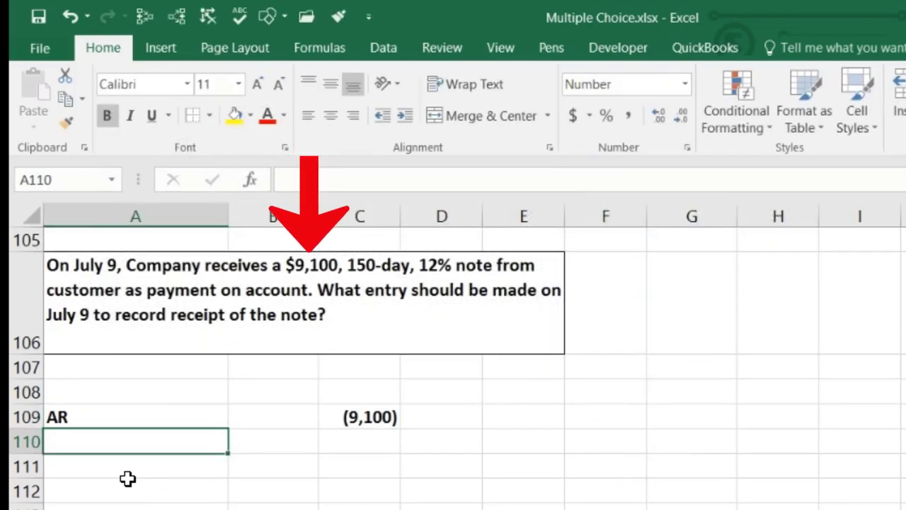
Enter the debit amount in B108 as the negative of the AR credit, using -C109
{"action": "key", "text": "Up"}
{"action": "key", "text": "Up"}
{"action": "key", "text": "Right"}
{"action": "type", "text": "-"}
{"action": "key", "text": "Down"}
{"action": "key", "text": "Right"}
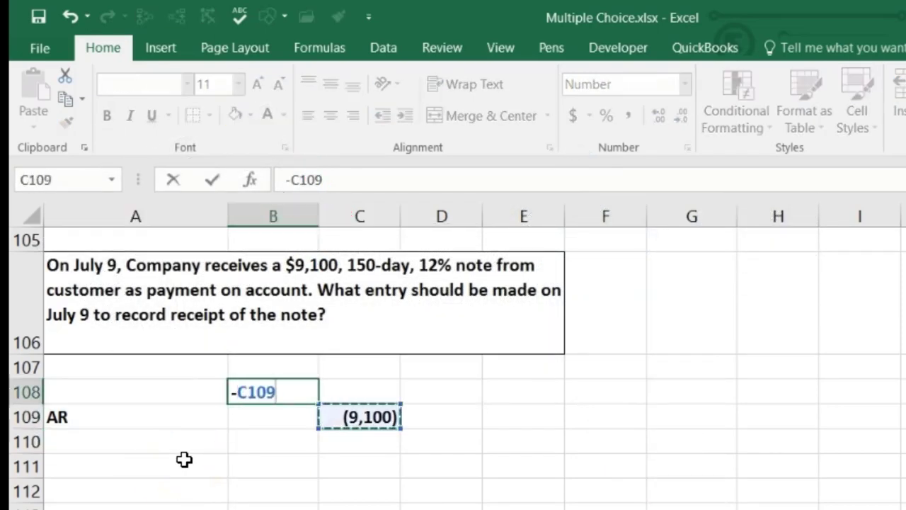
{"action": "key", "text": "Return"}
Label the debit line in A108 with the Note account name
{"action": "key", "text": "Up"}
{"action": "key", "text": "Left"}
{"action": "type", "text": "NO"}
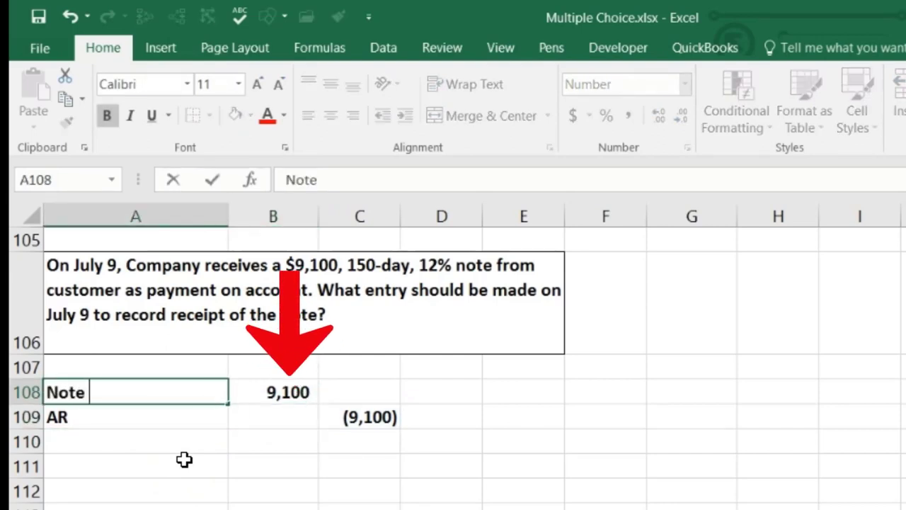
{"action": "key", "text": "BackSpace"}
{"action": "key", "text": "BackSpace"}
{"action": "type", "text": "le"}
{"action": "key", "text": "Return"}
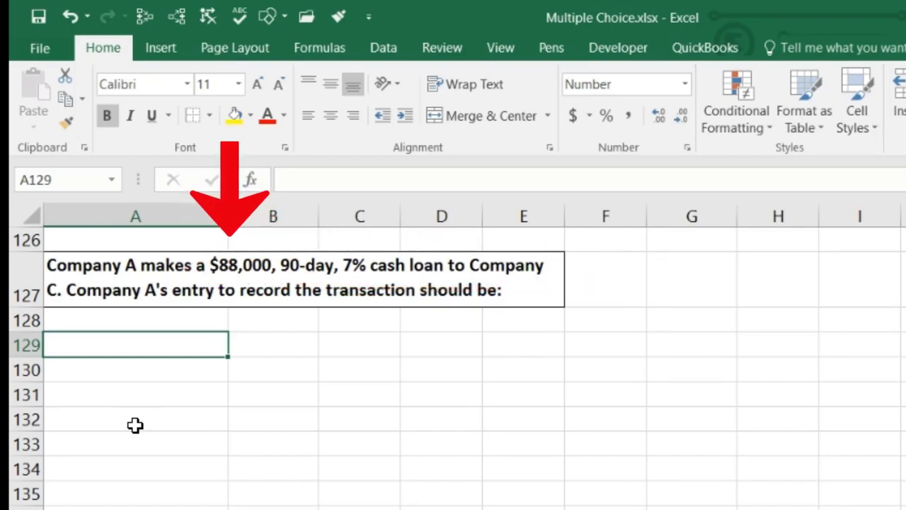
Record the credit line of the $88,000 loan entry in row 130: Cash in A130 and -88000 in C130
{"action": "key", "text": "Down"}
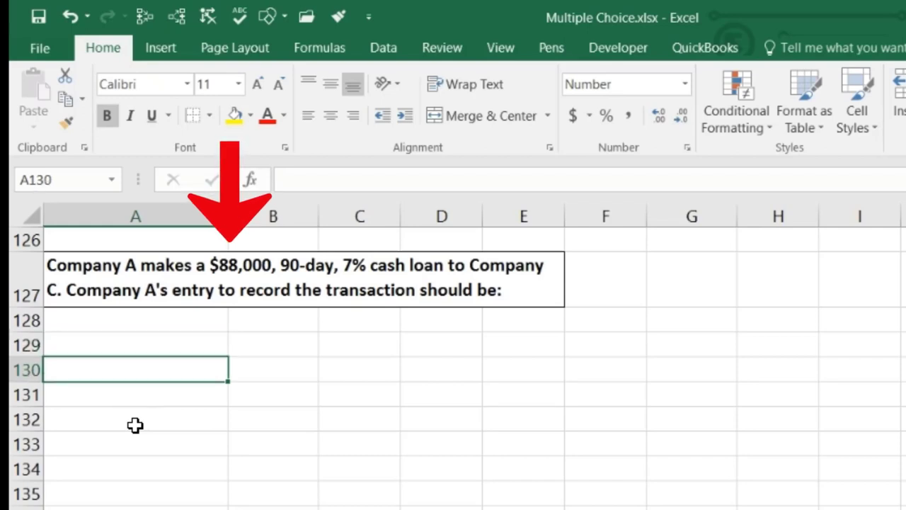
{"action": "type", "text": "Ca"}
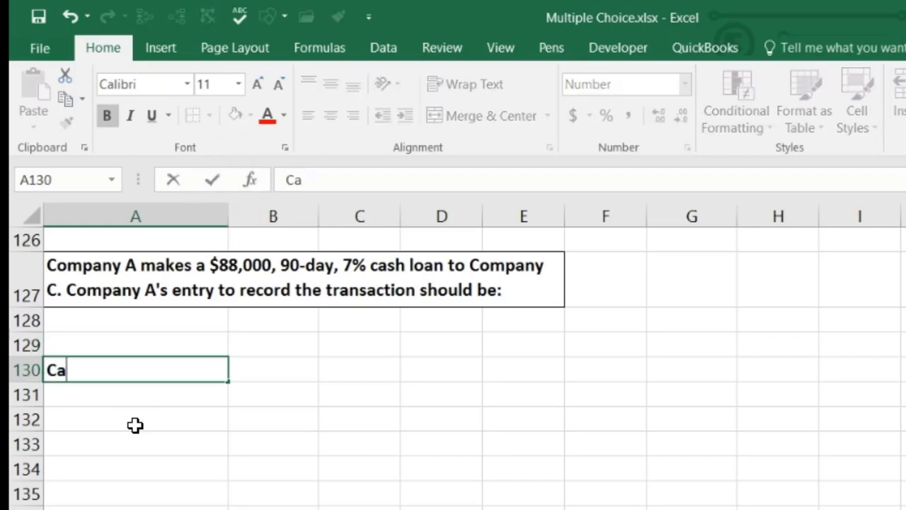
{"action": "type", "text": "sh"}
{"action": "key", "text": "Tab"}
{"action": "key", "text": "Tab"}
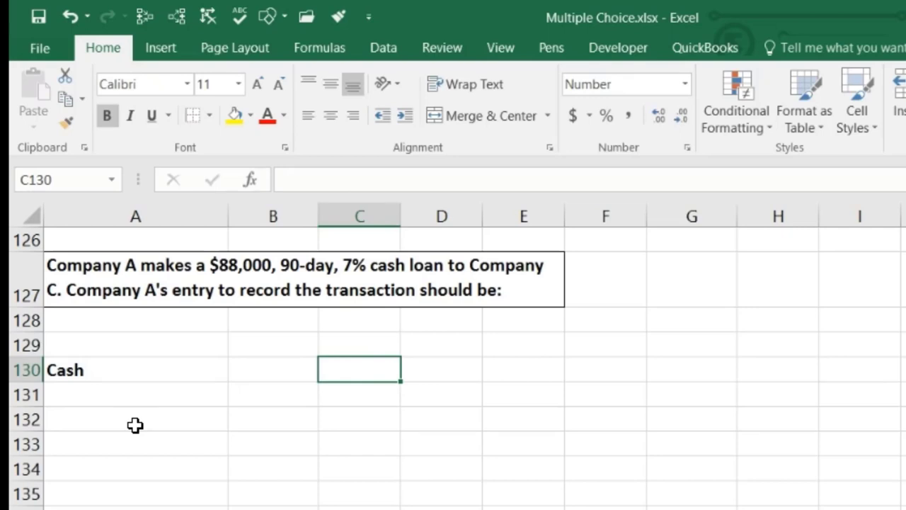
{"action": "type", "text": "88000"}
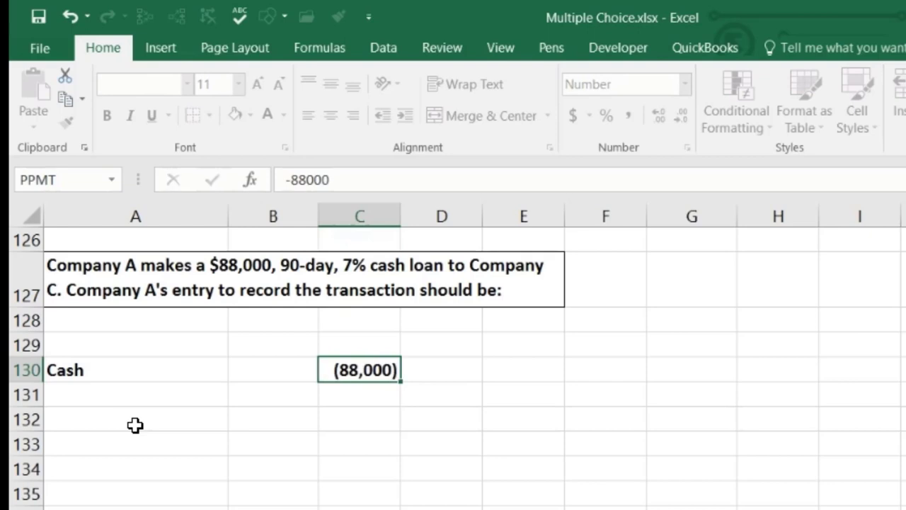
{"action": "key", "text": "Return"}
Enter the loan's debit amount in B129 as the negative of the Cash credit in C130
{"action": "key", "text": "Up"}
{"action": "key", "text": "Right"}
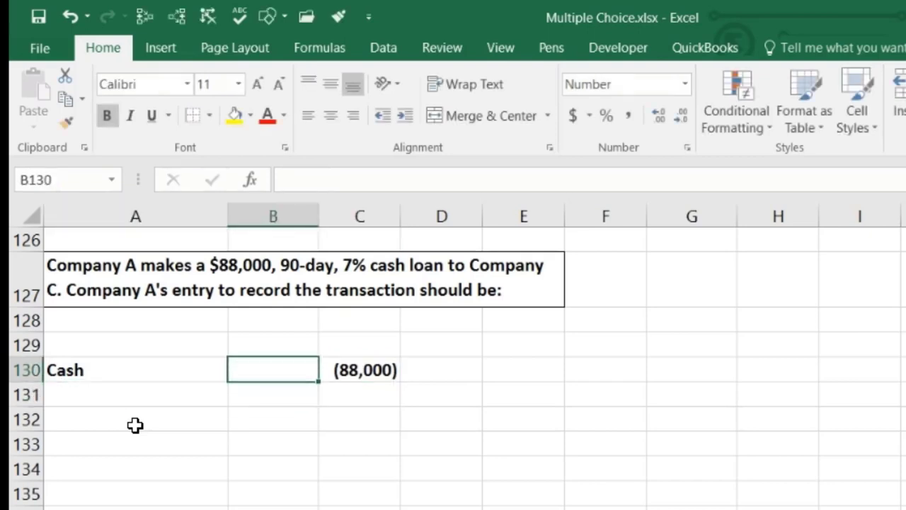
{"action": "type", "text": "-"}
{"action": "key", "text": "Down"}
{"action": "key", "text": "Right"}
{"action": "key", "text": "Return"}
Label the loan entry's debit line in A129 as Note receivable
{"action": "key", "text": "Left"}
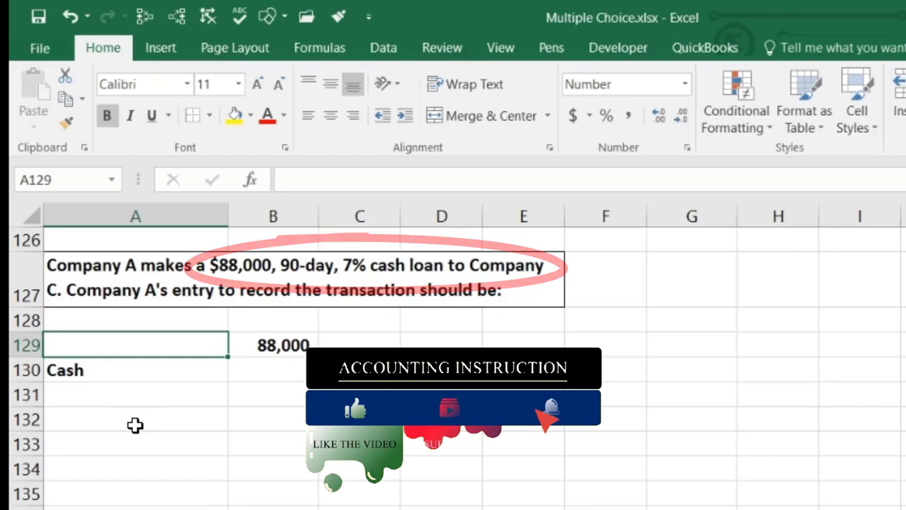
{"action": "key", "text": "F2"}
{"action": "type", "text": "NOte"}
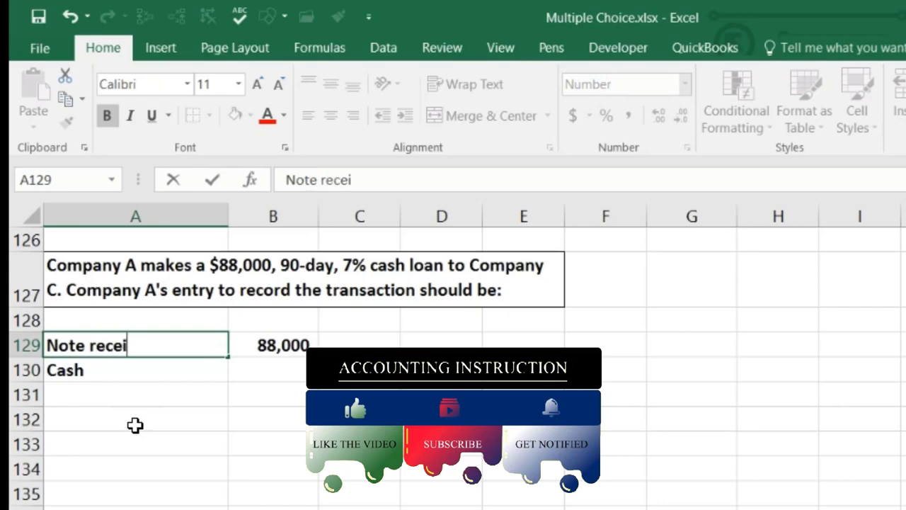
{"action": "type", "text": "receivable"}
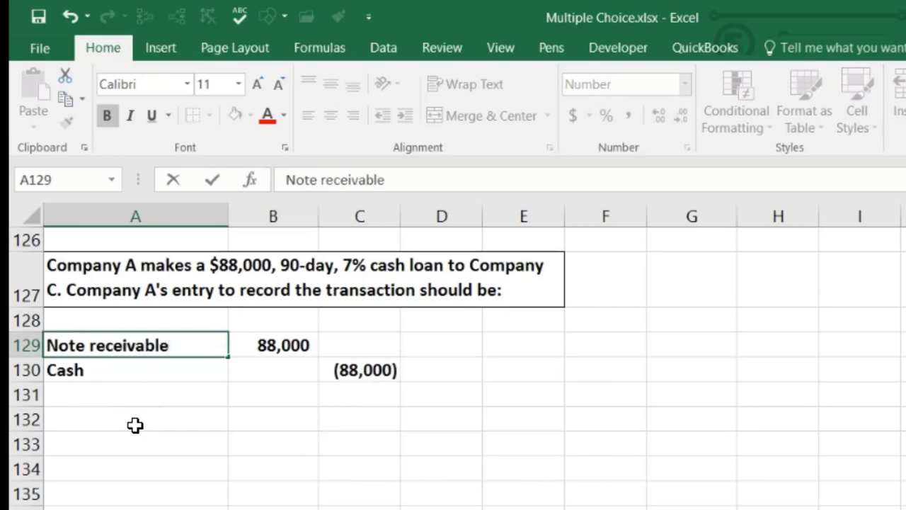
{"action": "key", "text": "Return"}
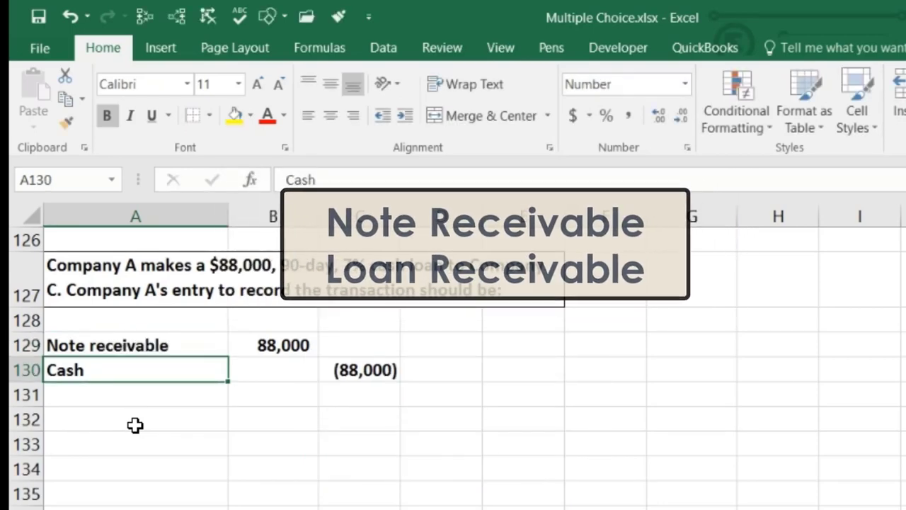